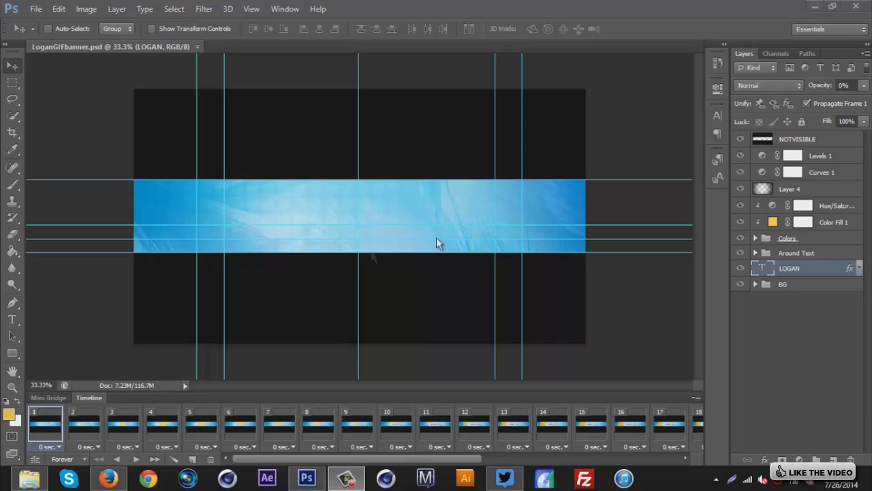
Play the banner's frame animation to preview it
click(137, 459)
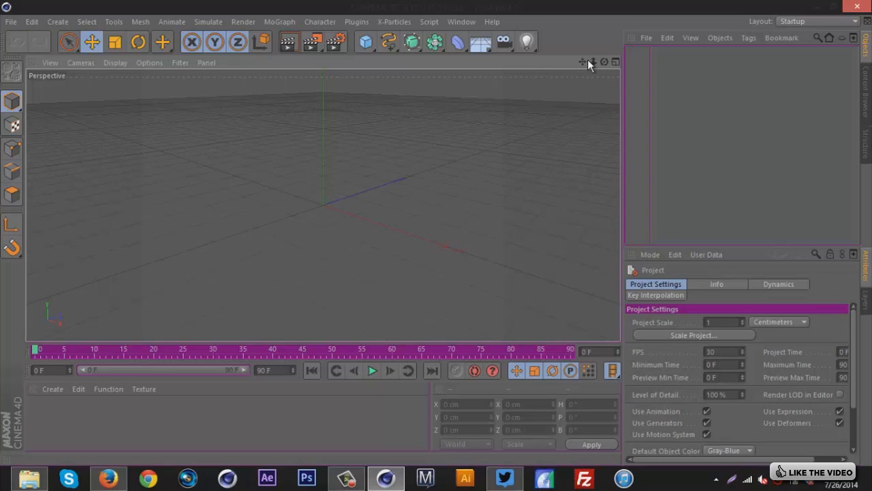
Add a camera, look through it and frame the scene from the front, about 36 cm high and 891 cm back
drag(603, 62, 437, 233)
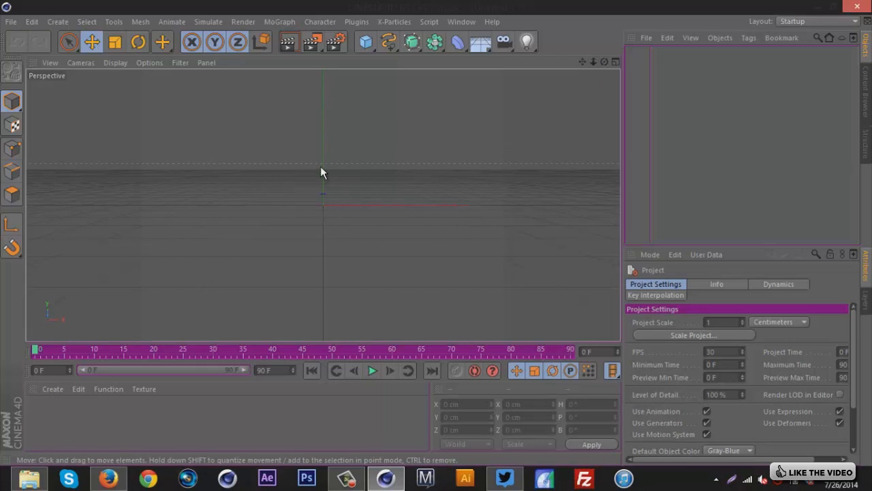
drag(503, 43, 544, 57)
click(544, 57)
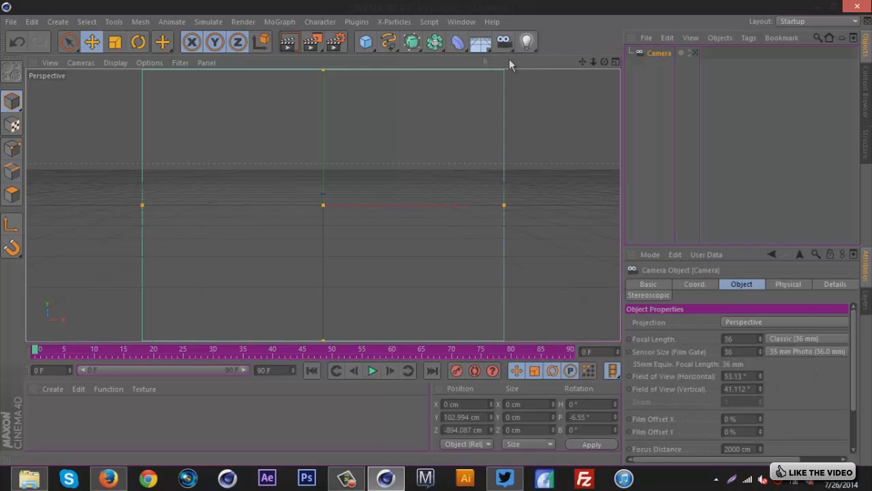
click(695, 53)
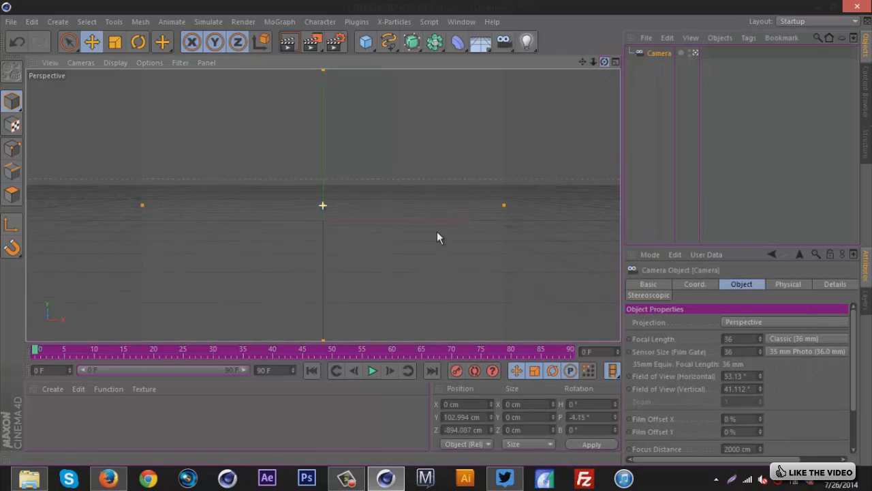
drag(584, 64, 437, 233)
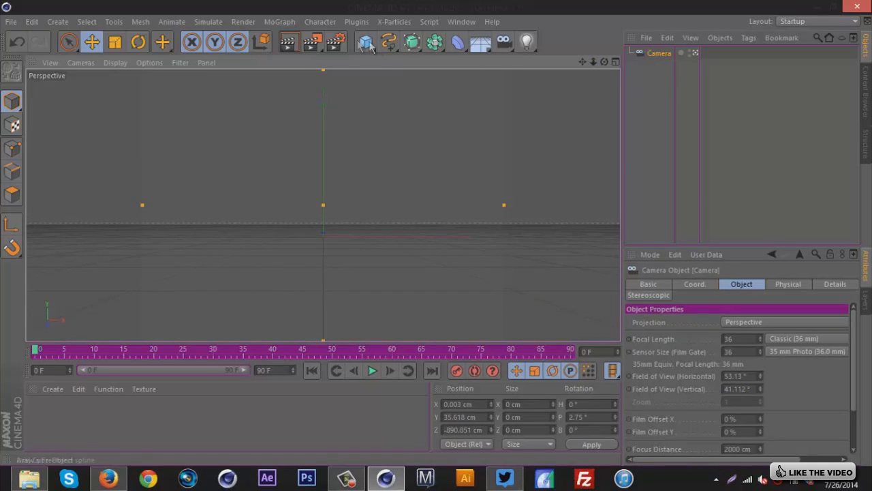
Set the render output size to 2120 x 345 pixels and the frame range to Manual
click(346, 43)
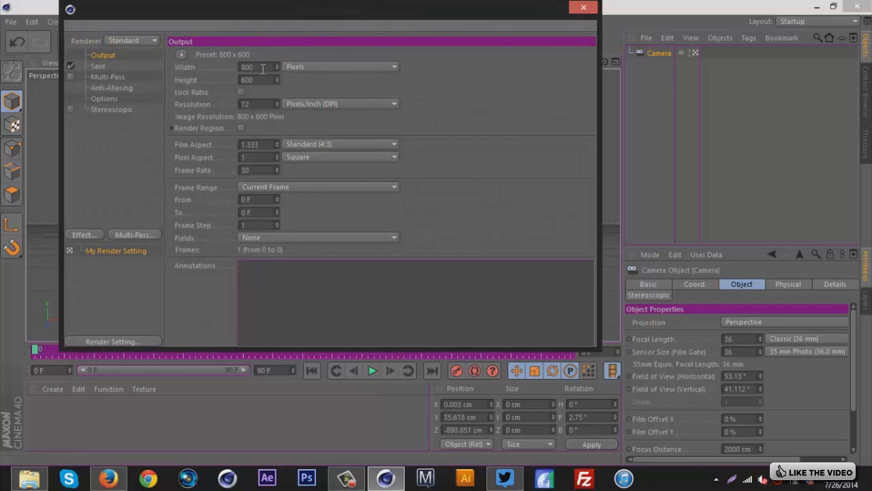
double_click(263, 68)
text(2120)
key(Tab)
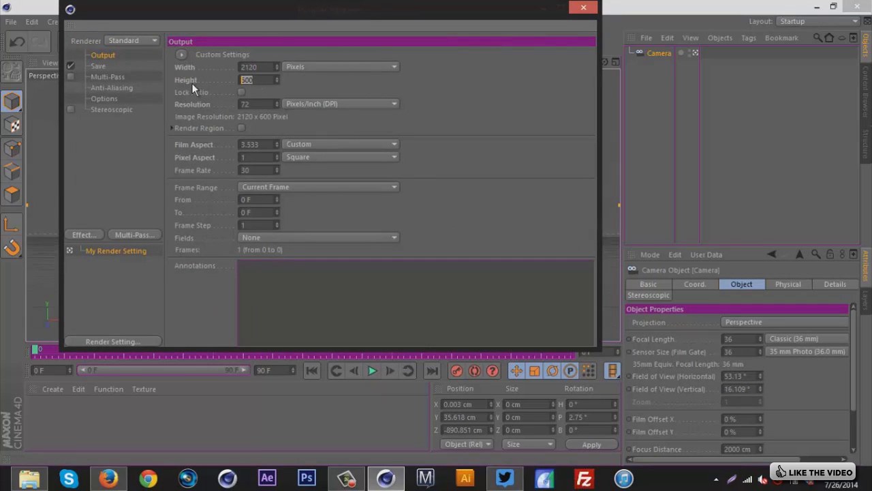
text(345)
click(282, 186)
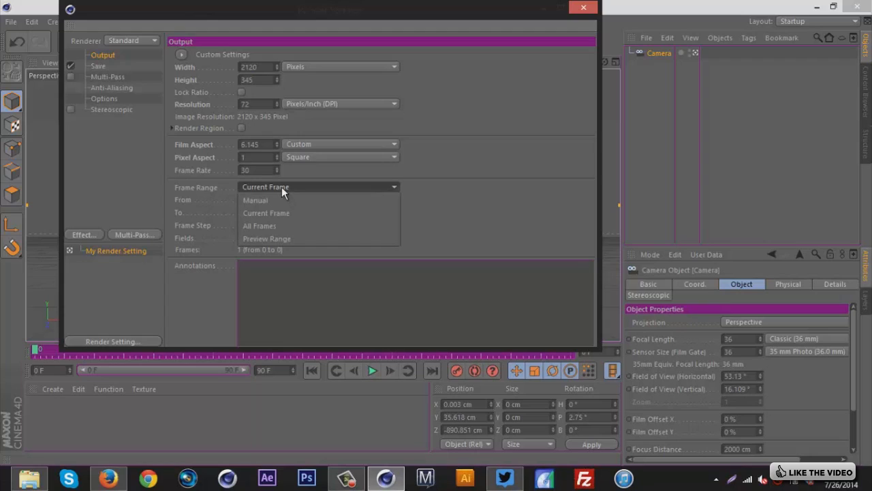
click(255, 200)
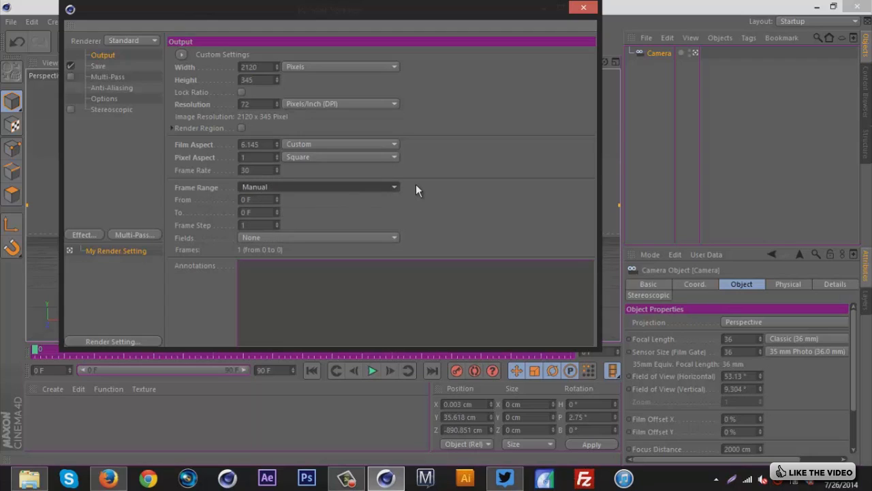
Set the render save format to PNG and enable the alpha channel, leaving the output file unassigned
click(99, 66)
click(364, 91)
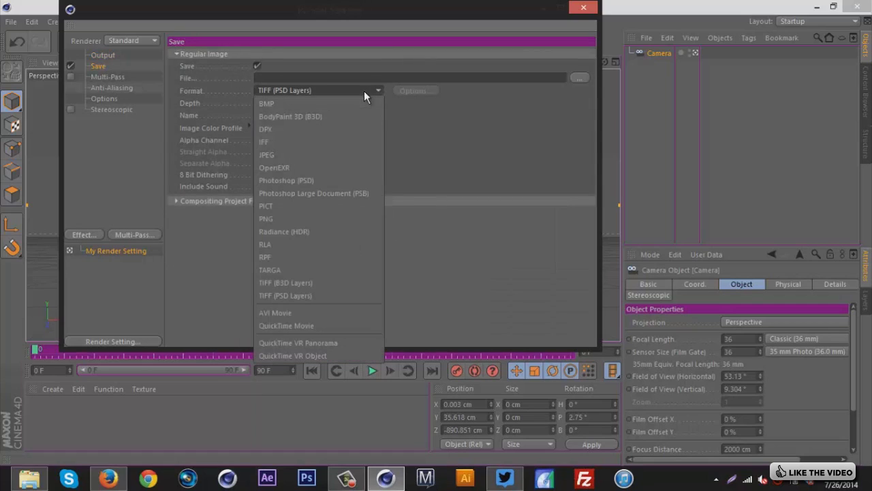
click(311, 219)
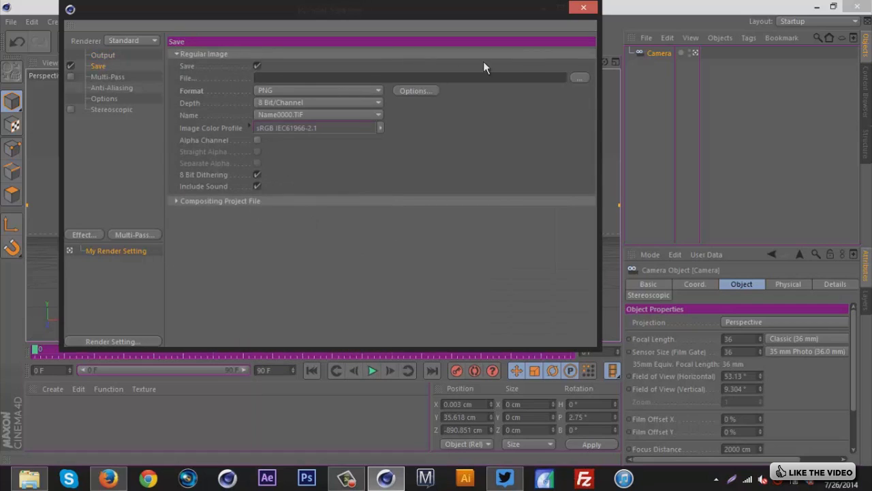
click(579, 79)
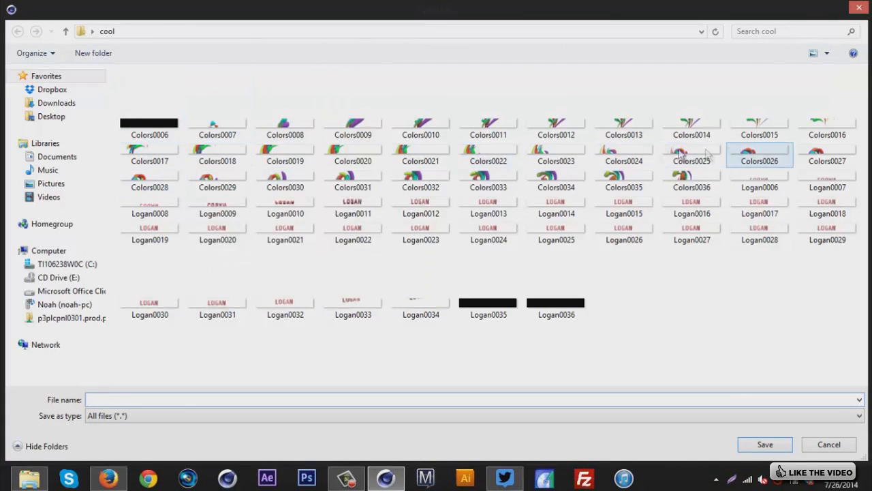
click(829, 444)
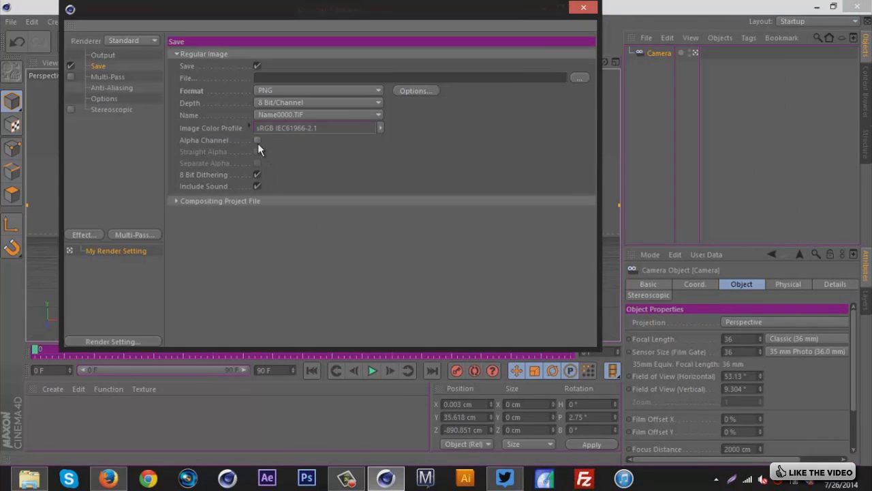
click(257, 140)
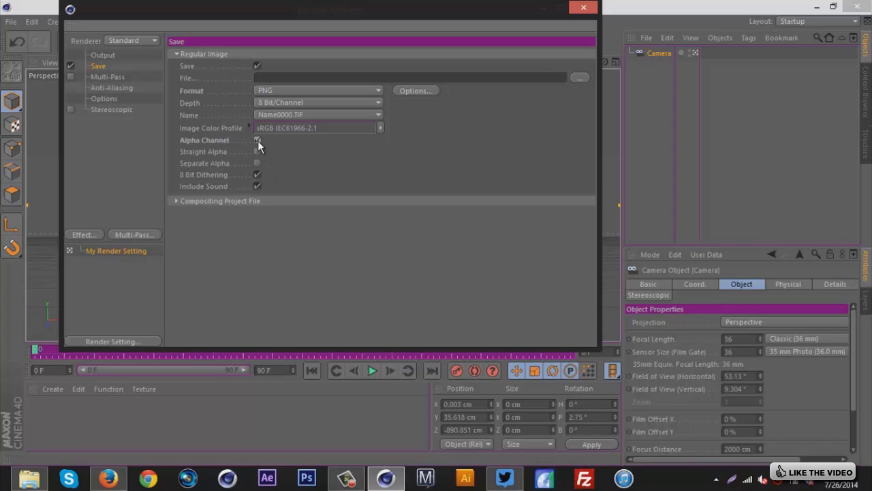
Configure the render anti-aliasing to Best with a 2x2 maximum level and the Gauss (Animation) filter
click(97, 76)
click(100, 87)
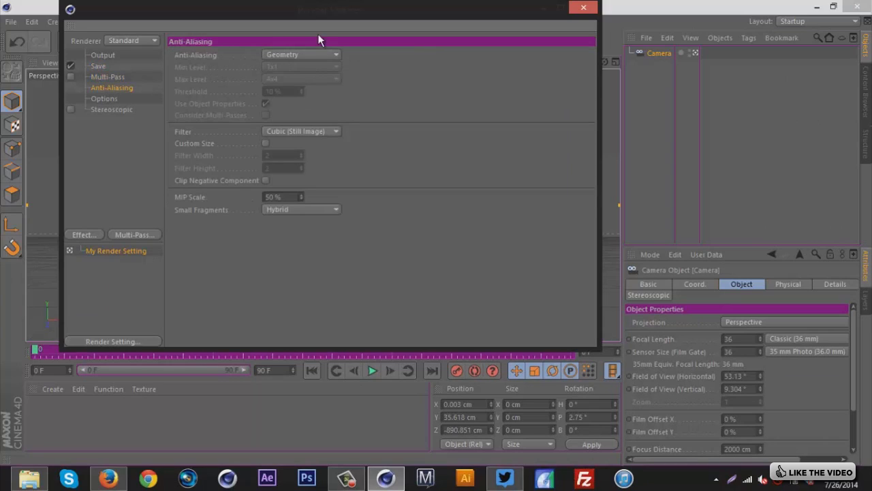
click(309, 53)
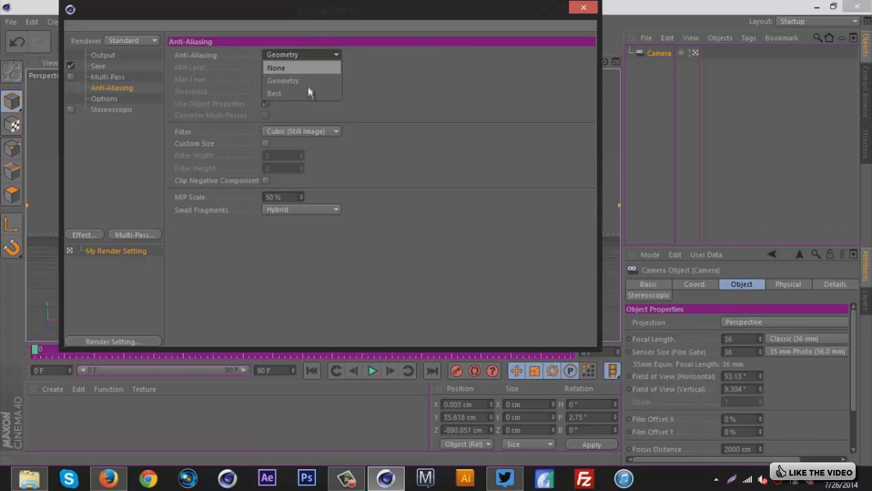
click(307, 92)
click(295, 80)
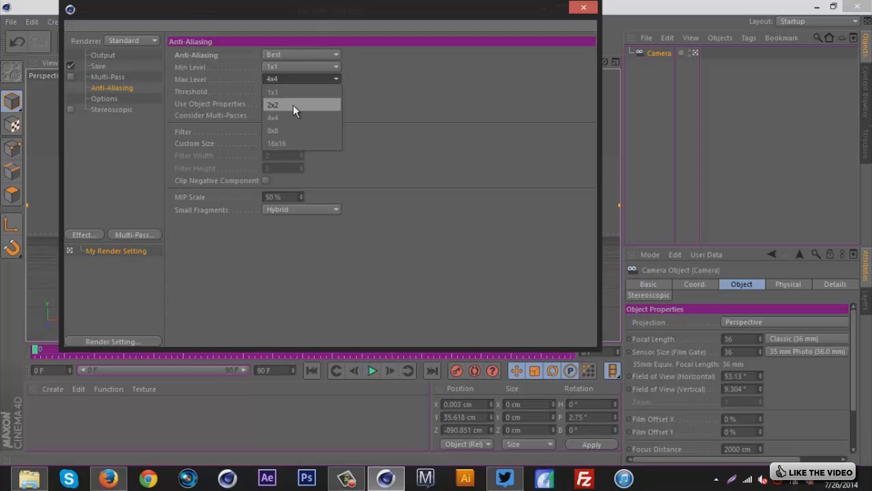
click(293, 104)
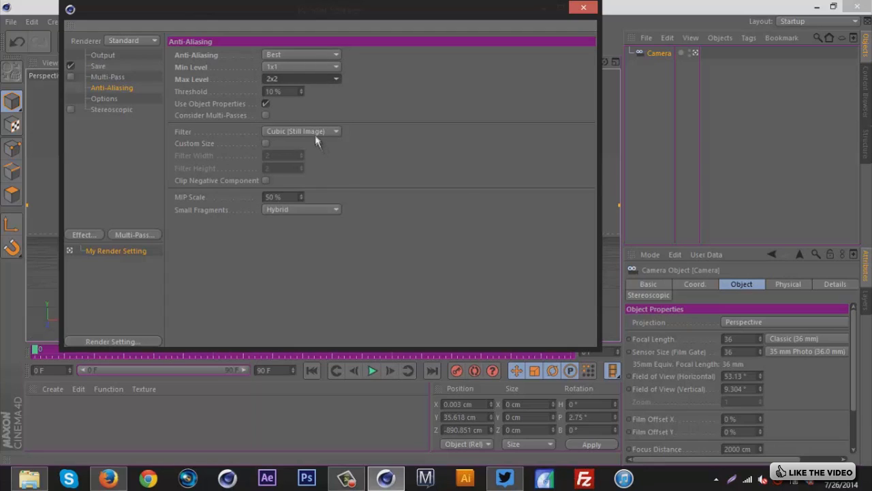
click(312, 130)
click(311, 153)
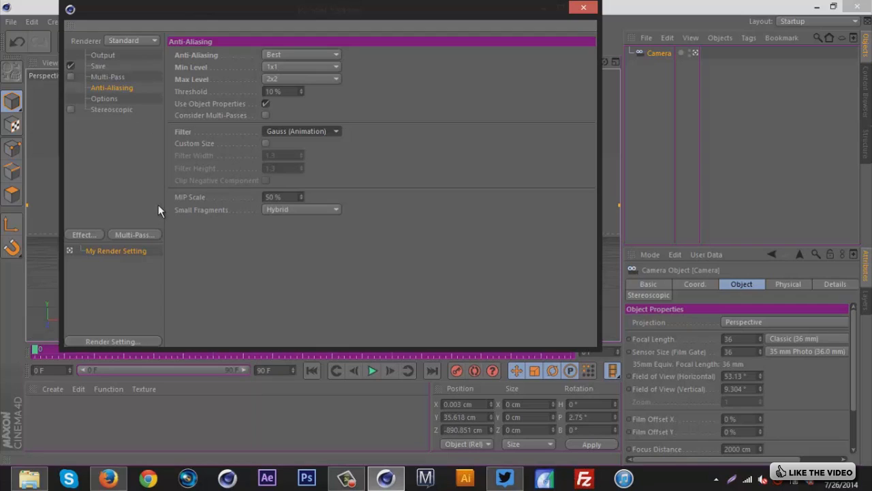
Add the Ambient Occlusion, Depth of Field and Global Illumination effects to the render settings and close them
click(94, 237)
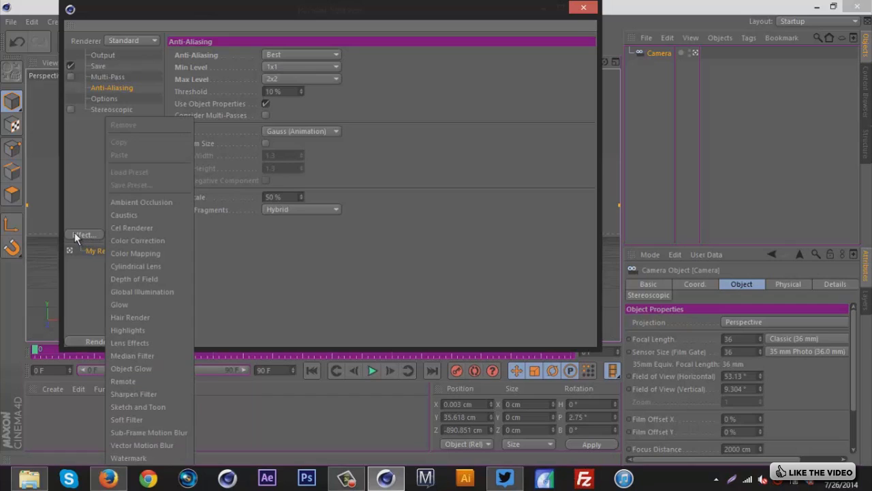
click(129, 204)
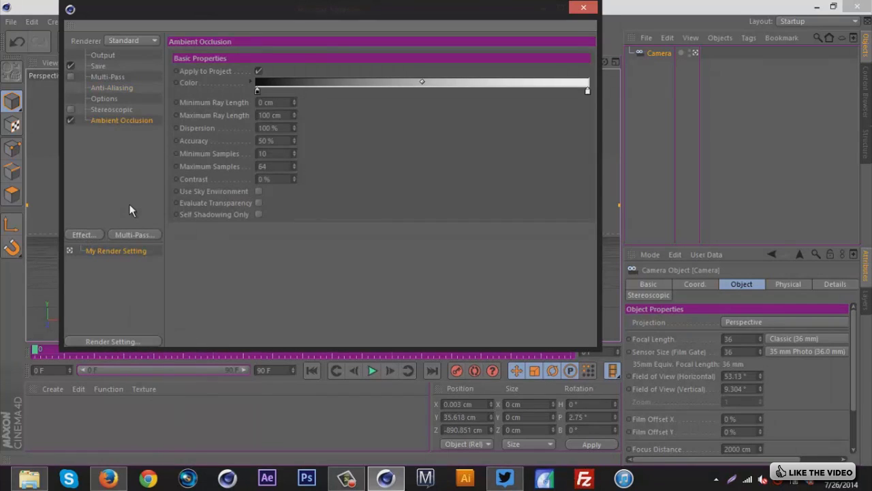
click(85, 235)
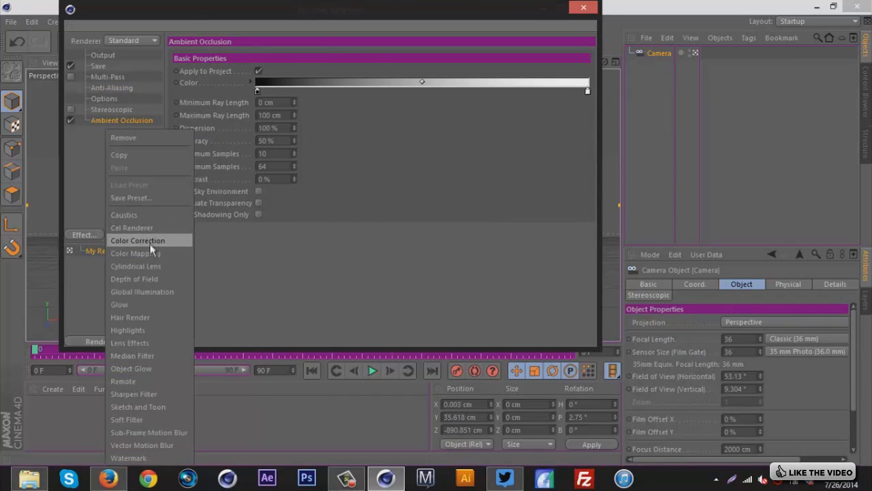
click(139, 278)
click(85, 234)
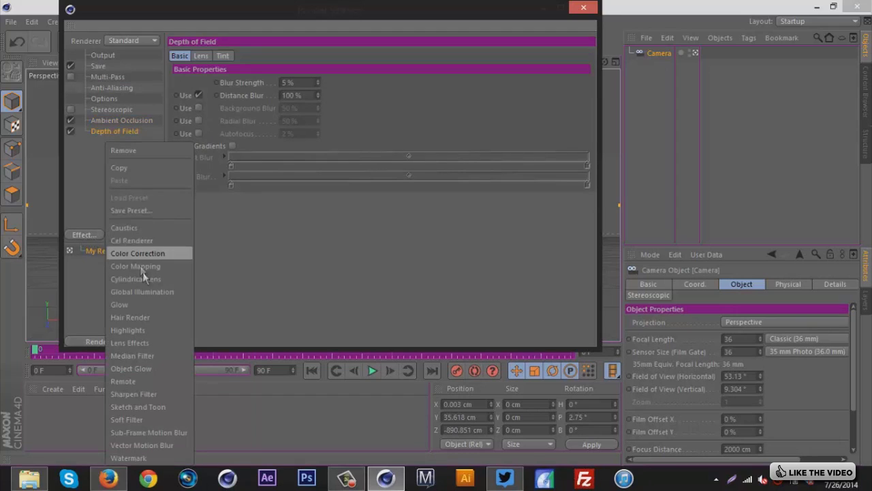
click(145, 291)
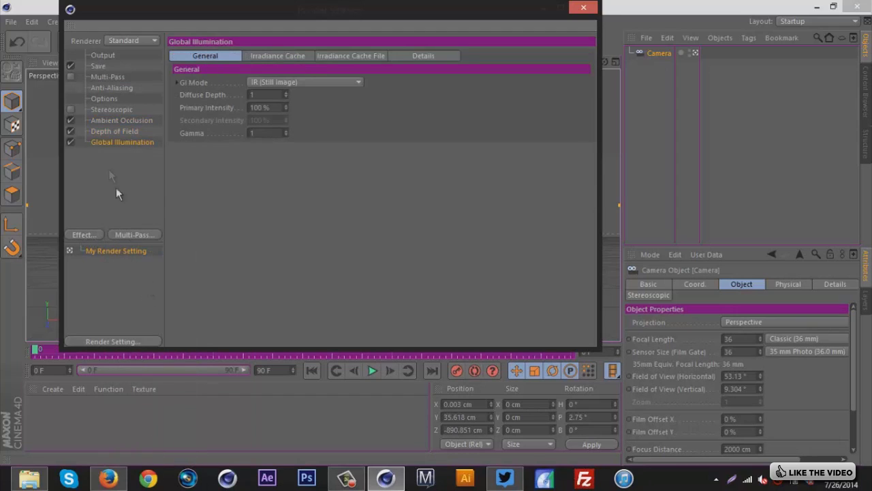
click(103, 132)
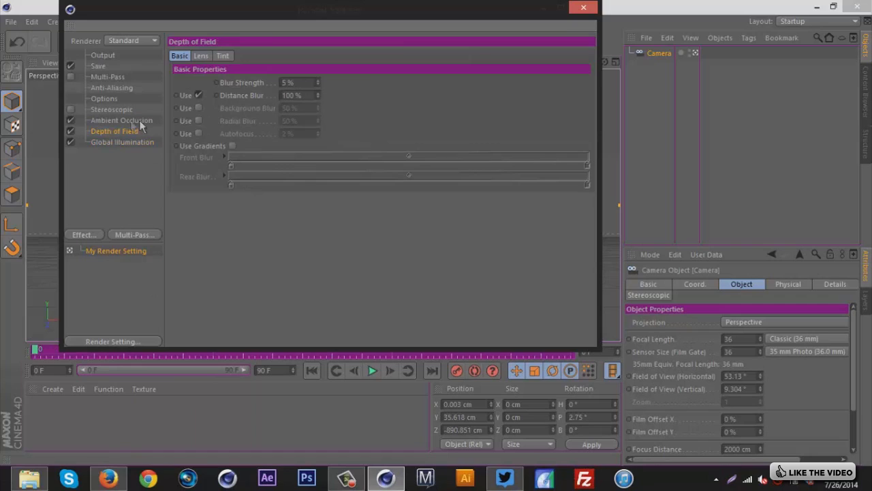
click(289, 82)
click(583, 8)
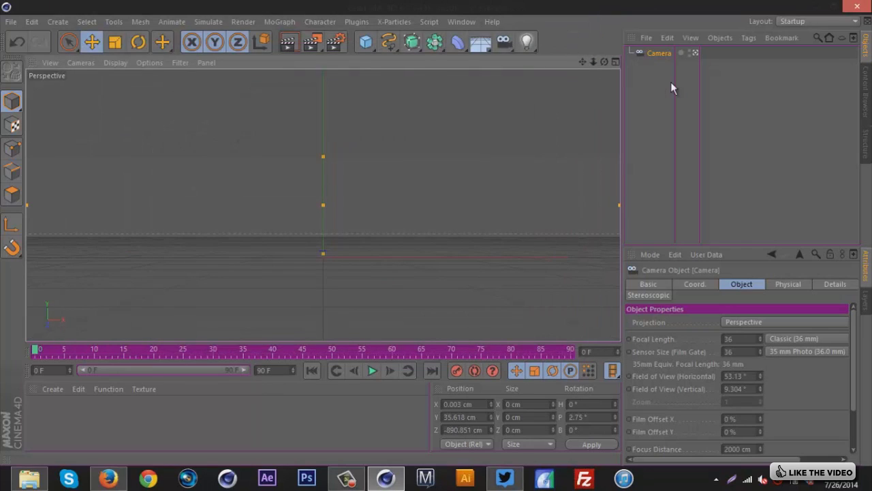
Add a MoText object reading "TUTORIAL" and align it to Middle
click(279, 21)
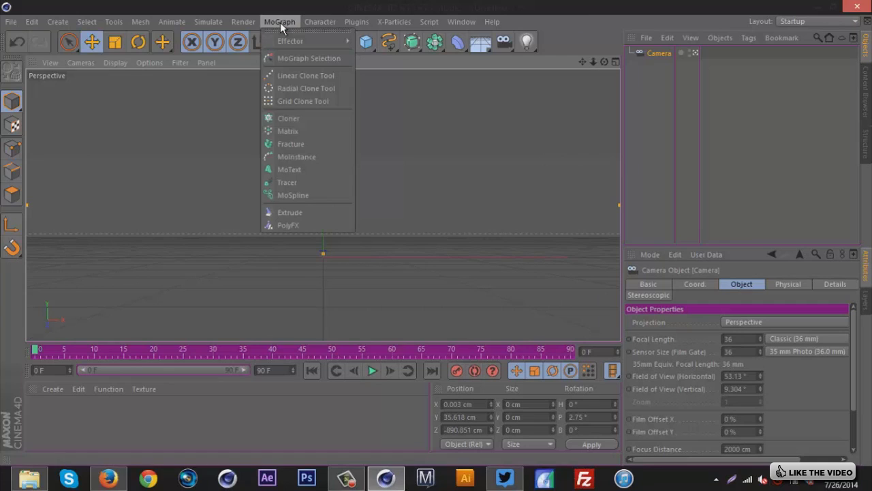
click(325, 167)
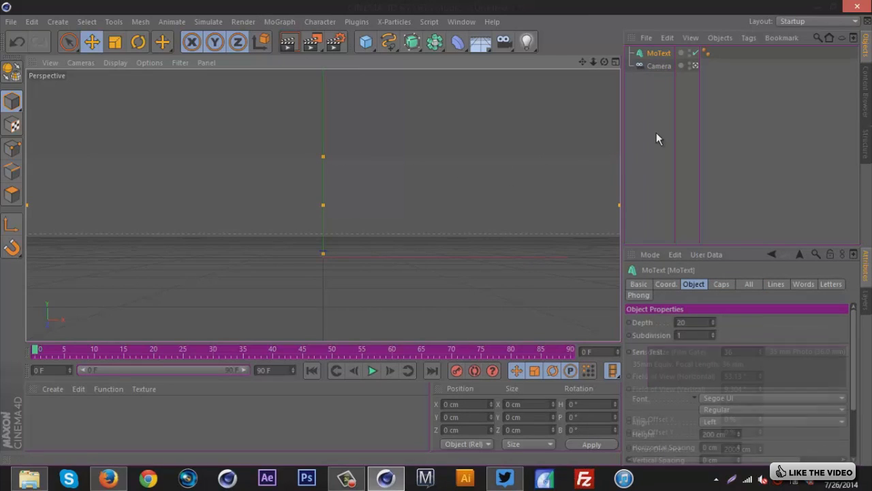
click(694, 358)
text(TUTO)
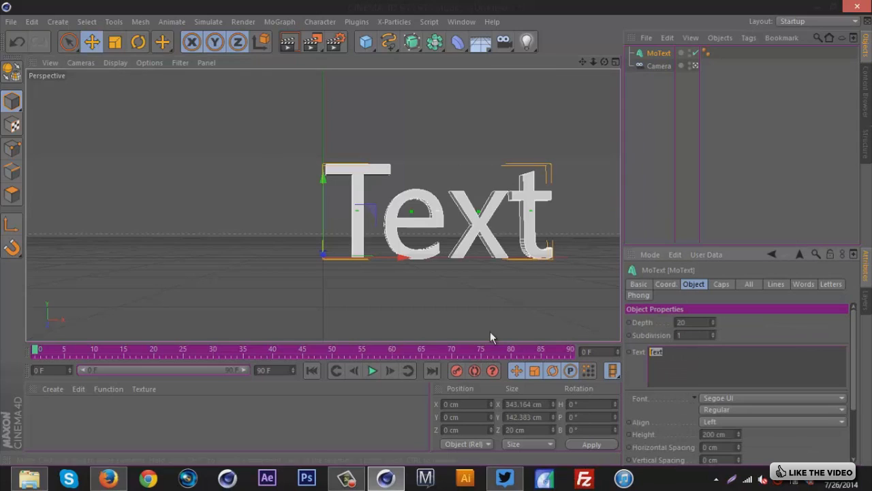
text(RIAL)
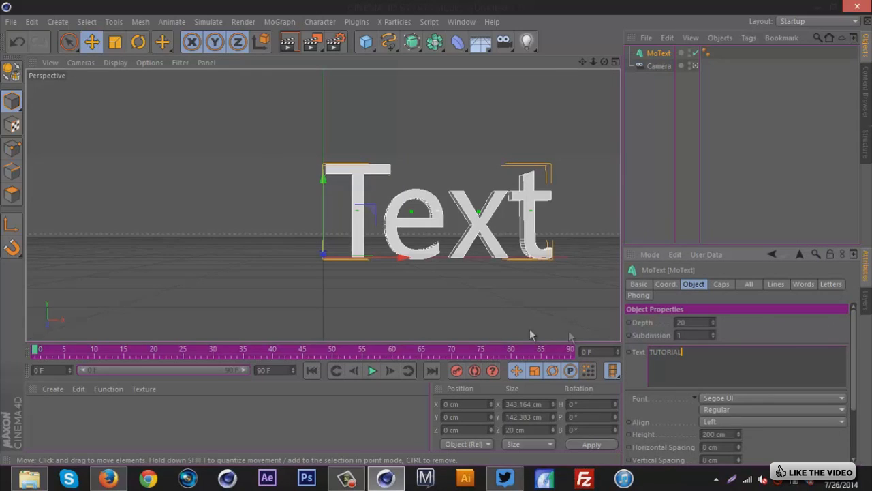
click(729, 423)
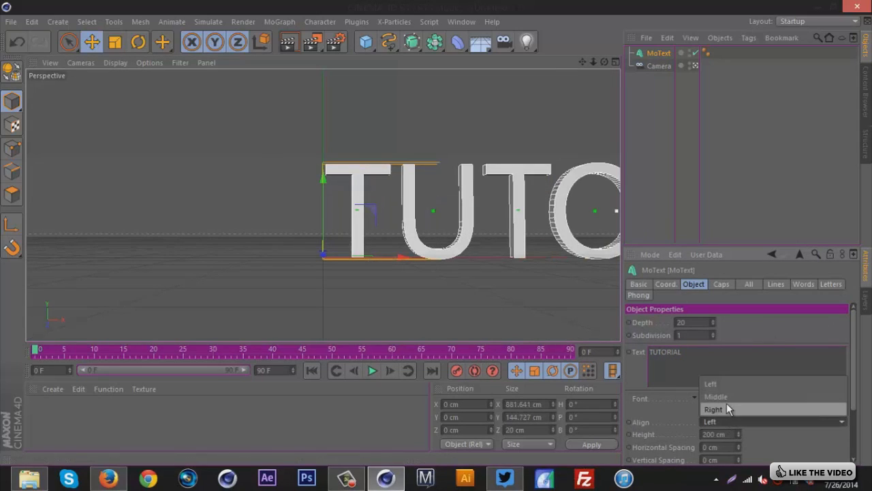
click(726, 399)
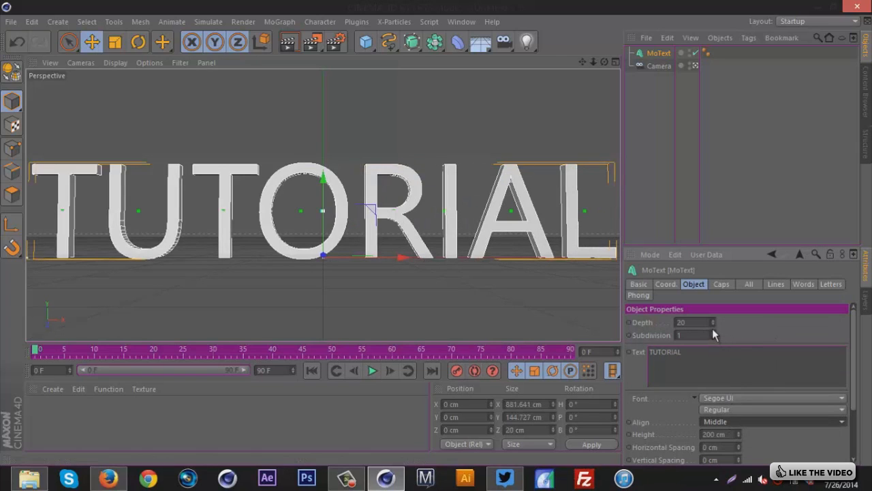
Reduce the text height to 69 cm, raise the text to about 48 cm in Y, and deselect it
mouse_move(739, 434)
mouse_down()
mouse_move(739, 446)
mouse_move(738, 434)
mouse_up()
drag(323, 178, 323, 157)
drag(740, 435, 739, 434)
drag(321, 150, 320, 146)
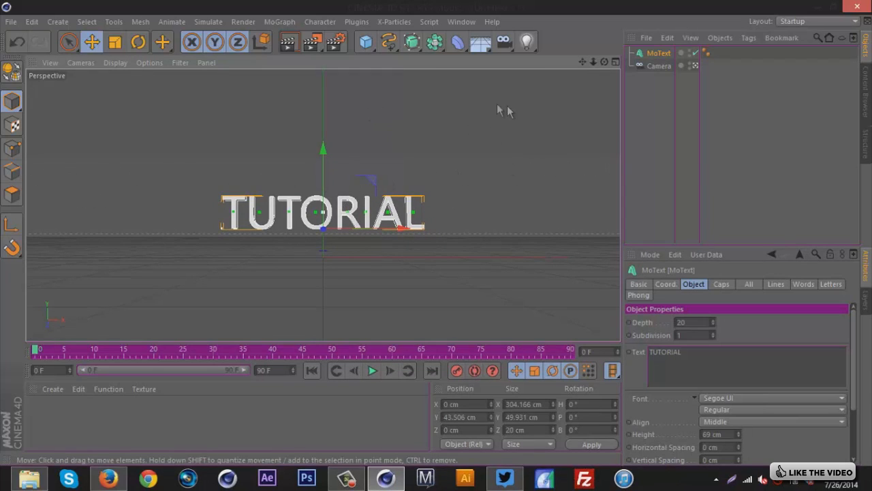
drag(324, 153, 325, 148)
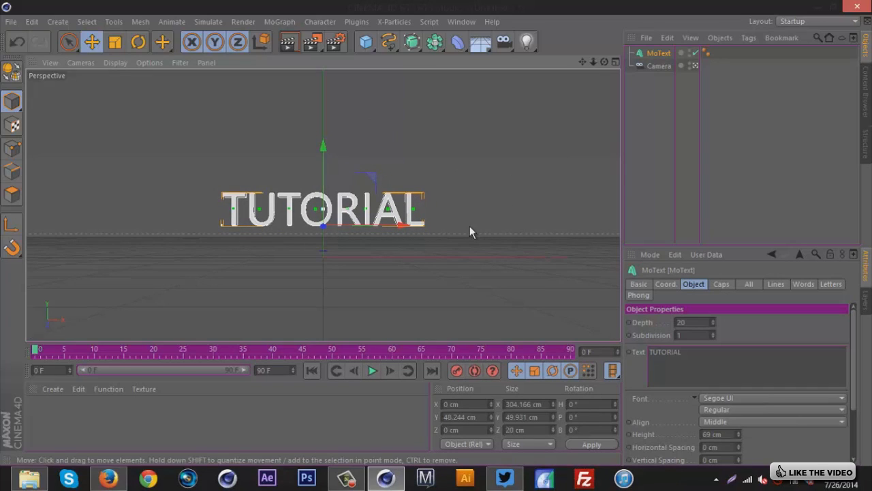
click(717, 173)
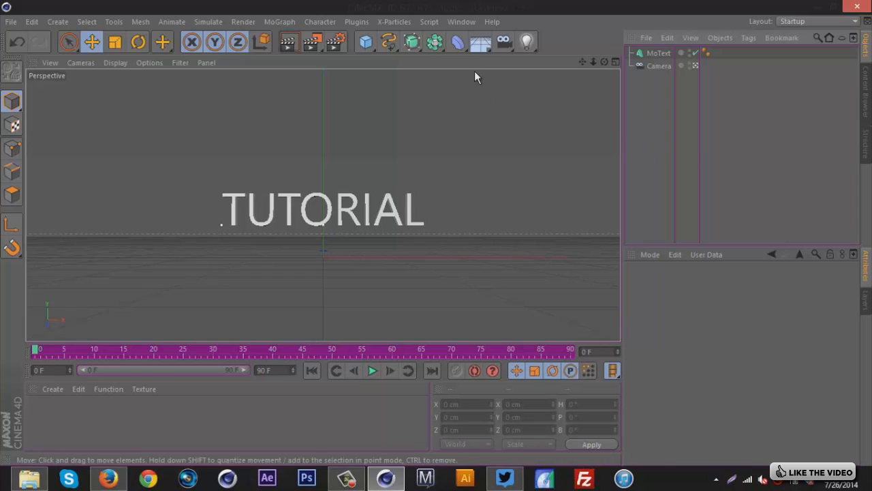
Load the Motion Drop preset from the preset library into the scene and return to the object list
click(865, 96)
double_click(820, 79)
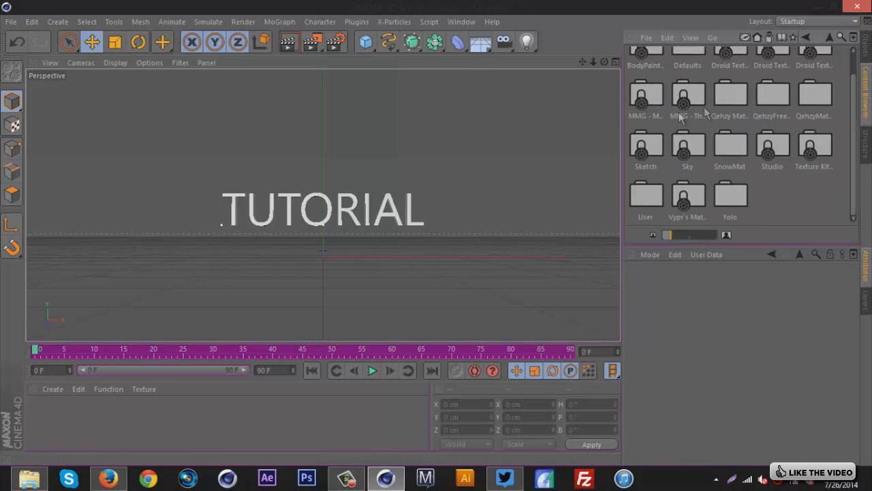
double_click(643, 99)
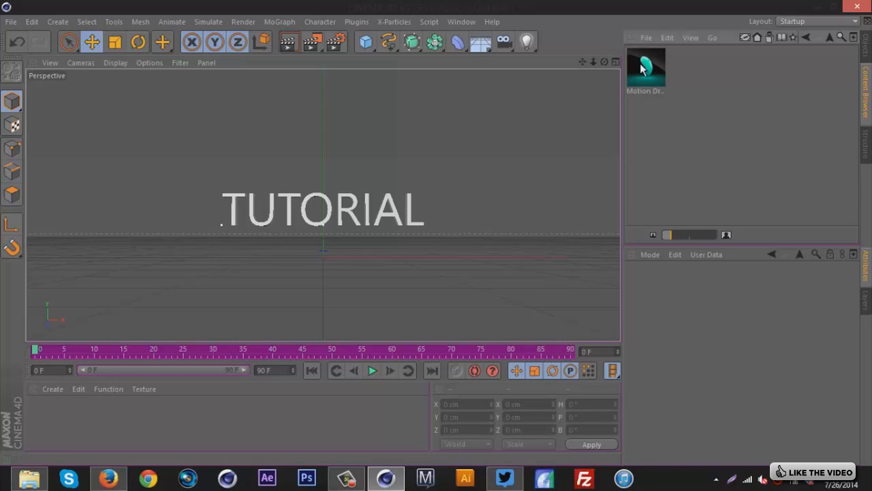
drag(641, 66, 534, 145)
drag(438, 224, 439, 225)
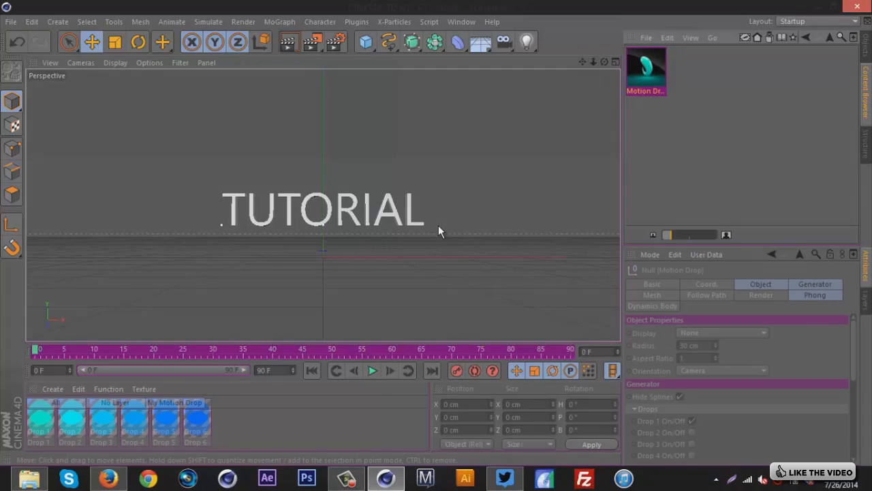
click(867, 56)
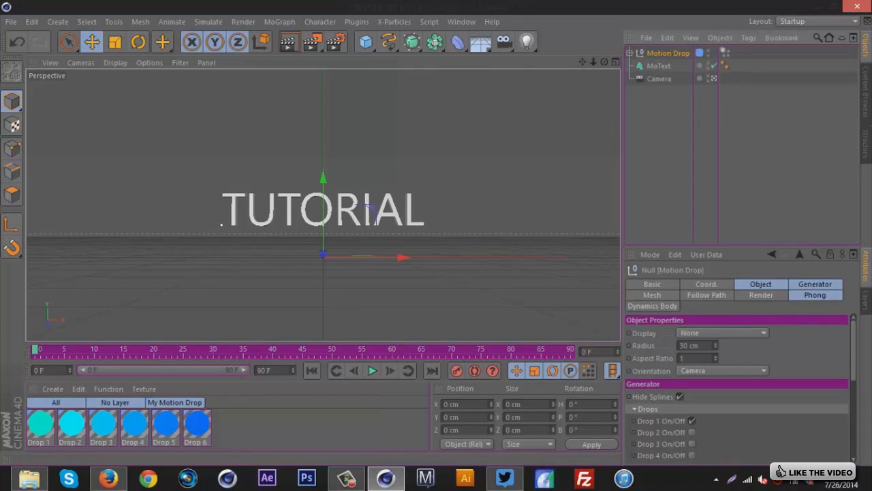
Preview the Motion Drop animation alongside the text and return to frame 0
click(791, 20)
click(791, 20)
click(372, 371)
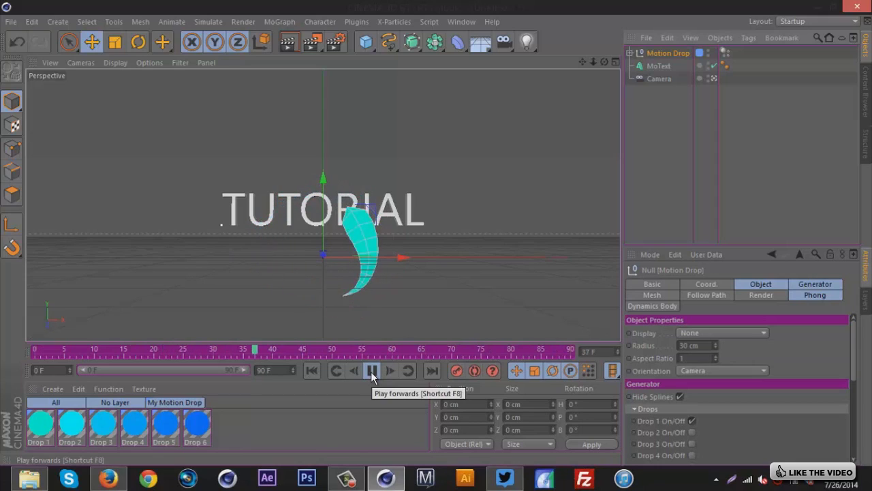
click(372, 371)
click(34, 353)
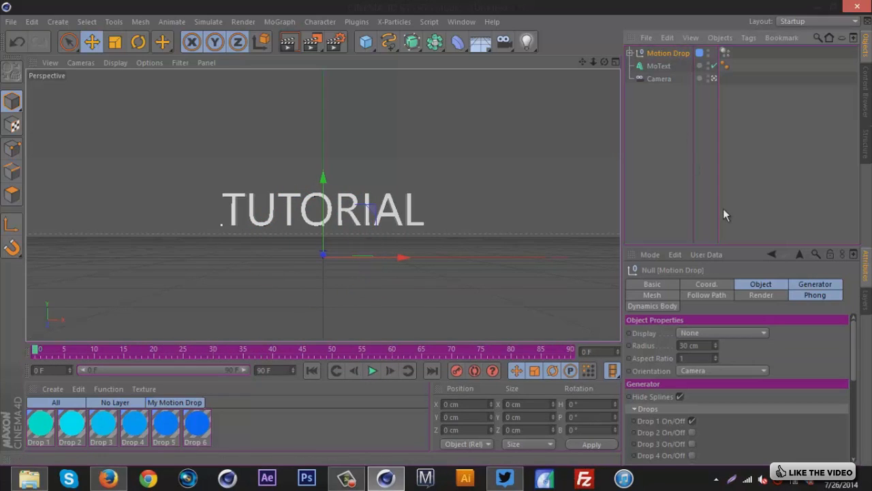
Enable all six drops in the Motion Drop generator, preview the animation and return to frame 0
click(807, 285)
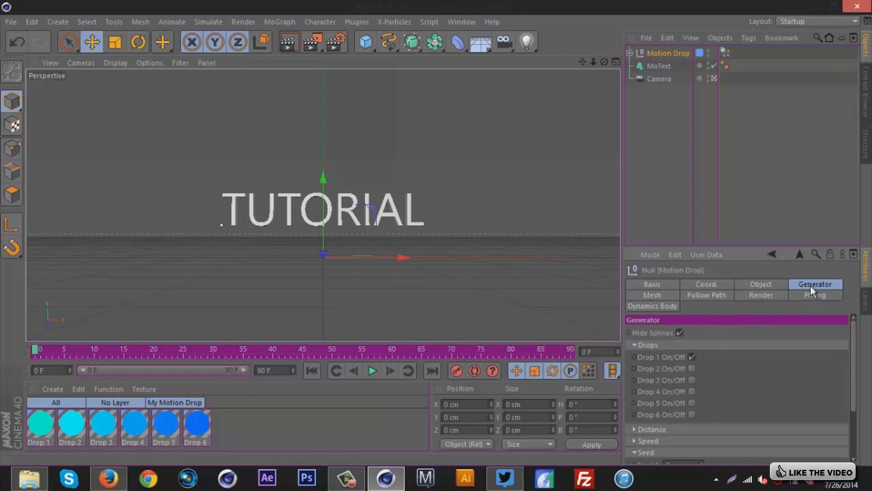
click(691, 392)
click(691, 402)
click(691, 414)
click(371, 370)
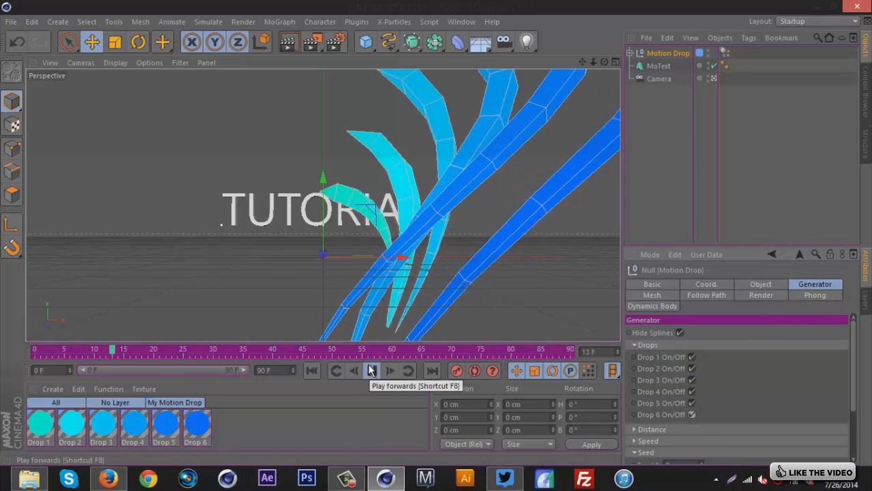
click(371, 370)
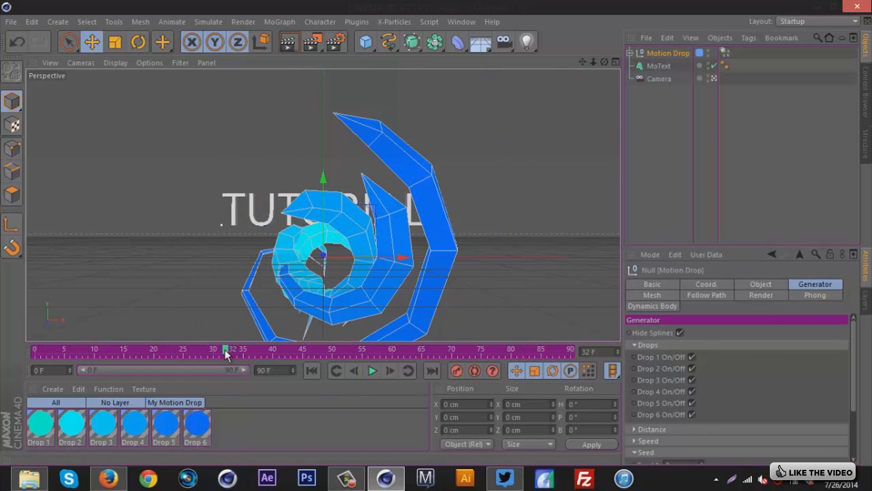
drag(227, 351, 31, 350)
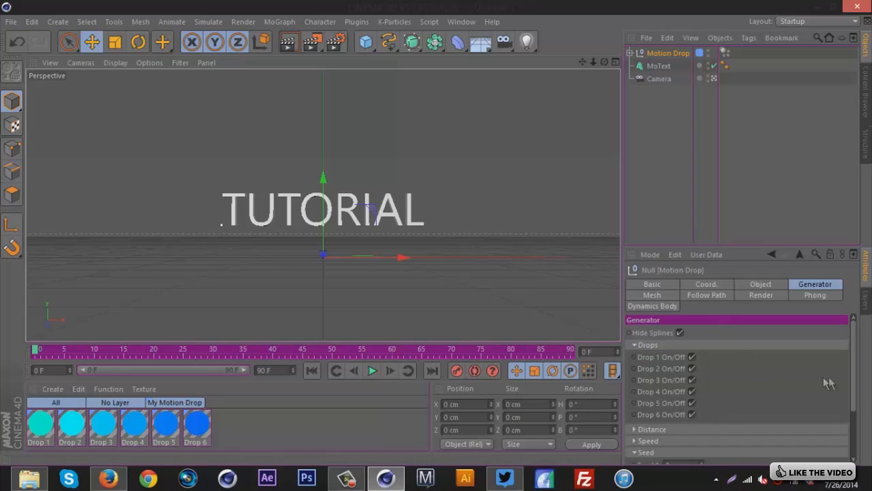
Adjust the Motion Drop mesh radius, set its tail to 8 cm and raise its resolution to 52%
click(634, 345)
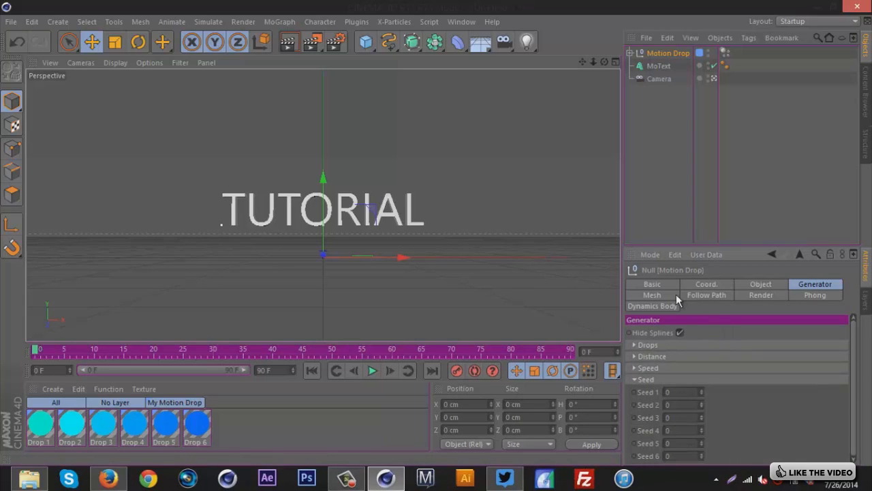
click(652, 294)
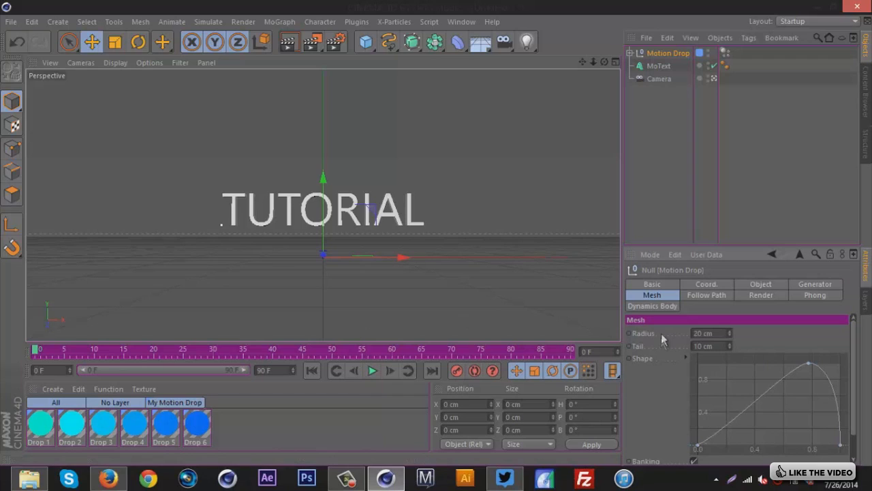
drag(188, 352, 259, 355)
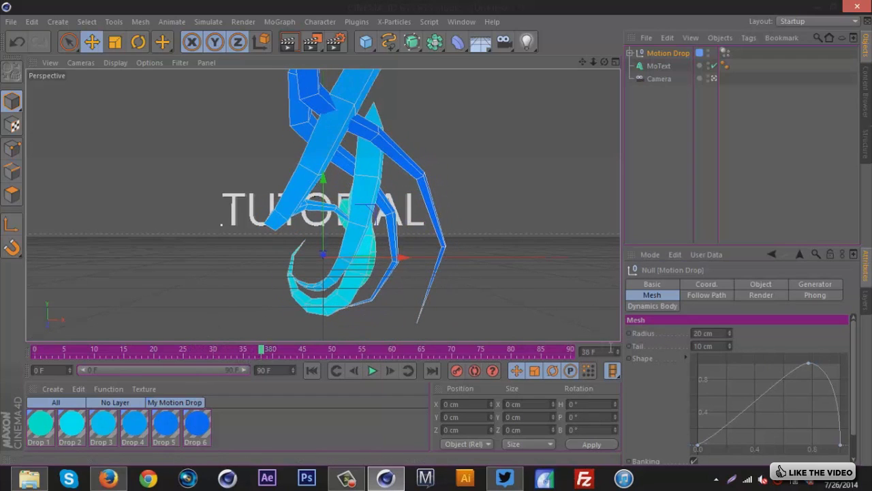
click(712, 346)
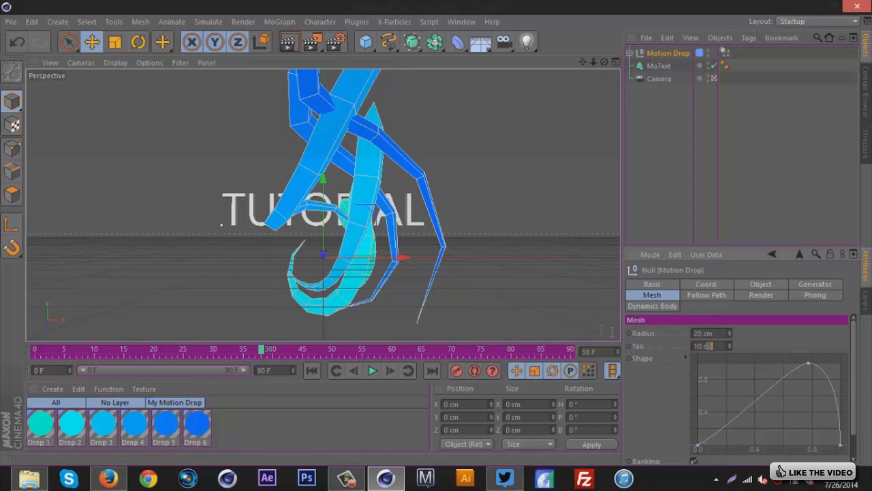
text(6)
click(708, 333)
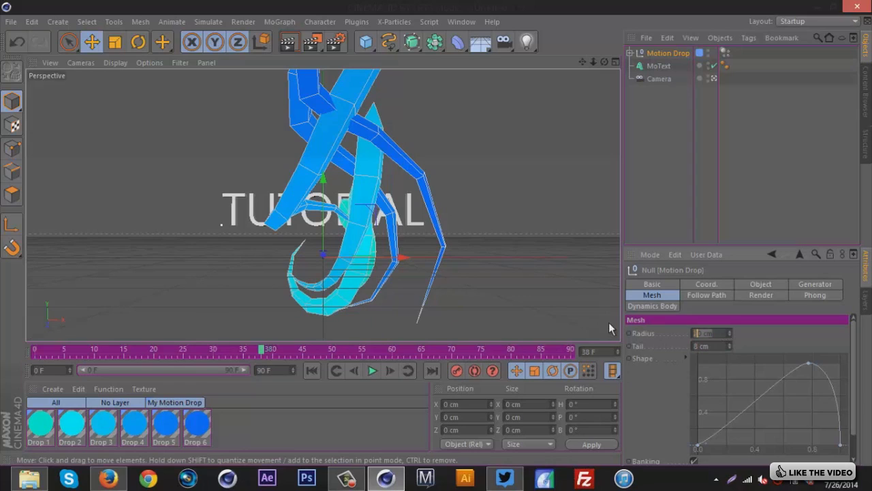
drag(855, 395, 855, 433)
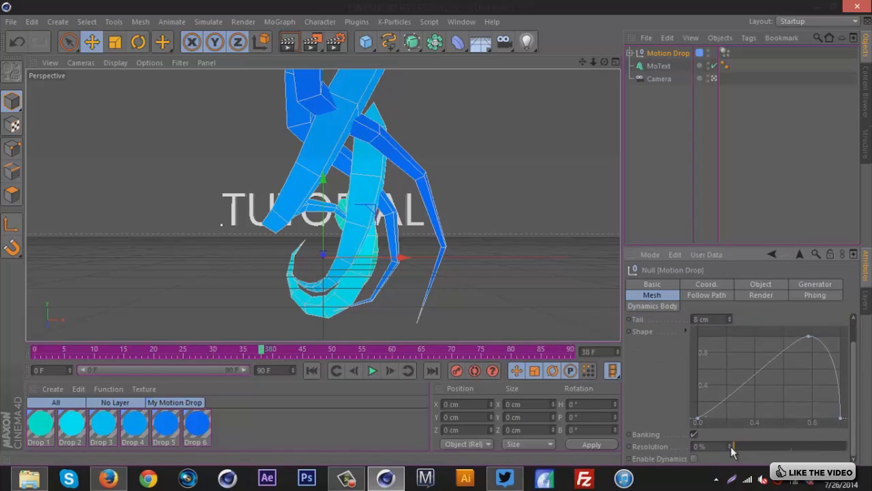
mouse_move(733, 448)
mouse_down()
mouse_move(842, 454)
mouse_move(792, 447)
mouse_up()
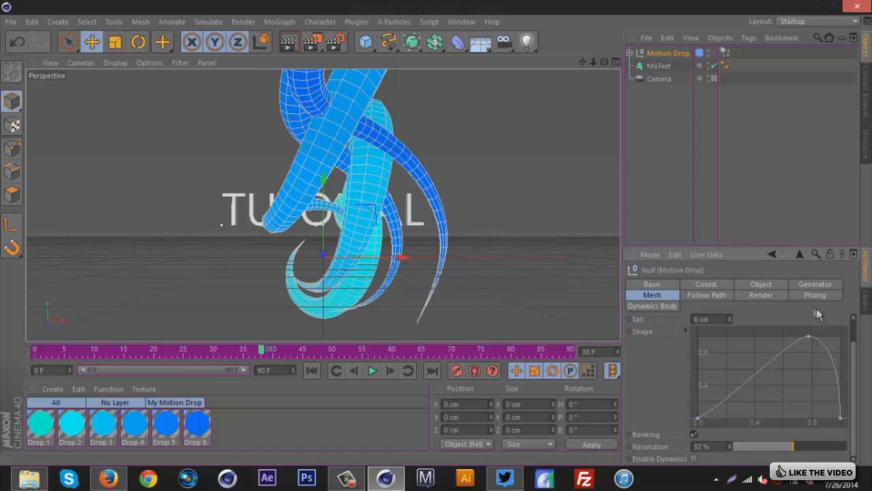
Play the Motion Drop animation from frame 0 and collapse the generator's Seed settings
click(715, 294)
drag(334, 355, 35, 352)
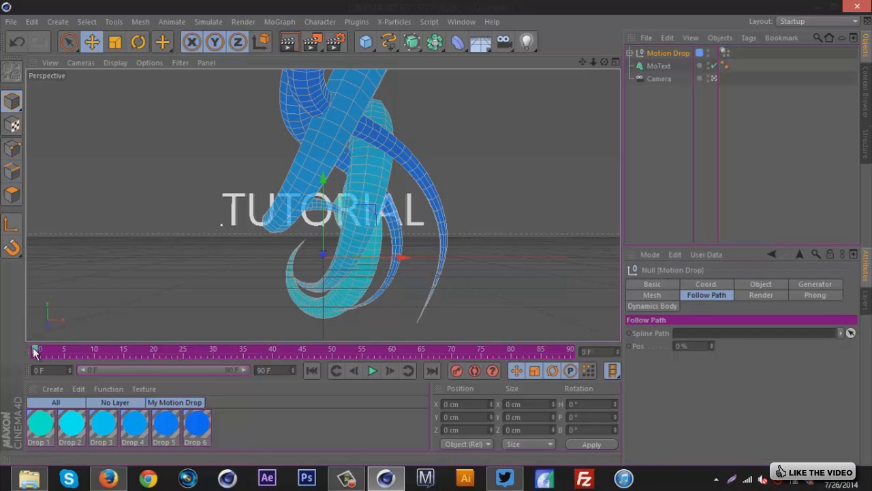
click(372, 371)
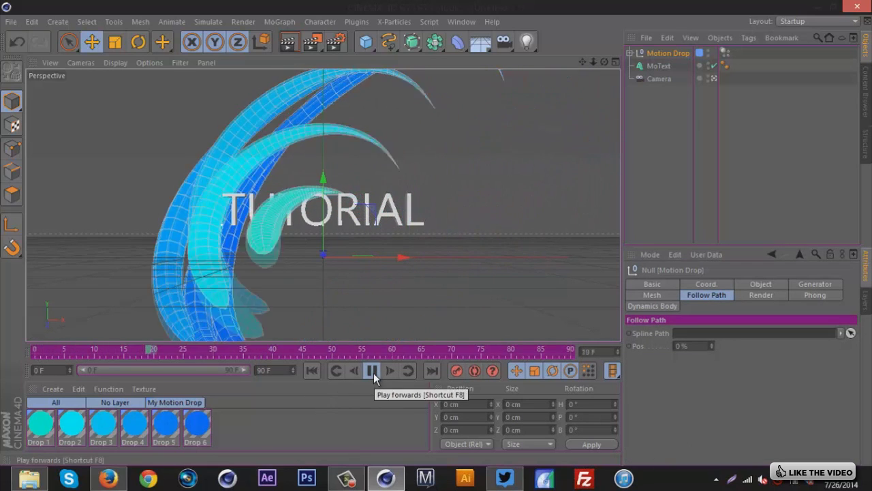
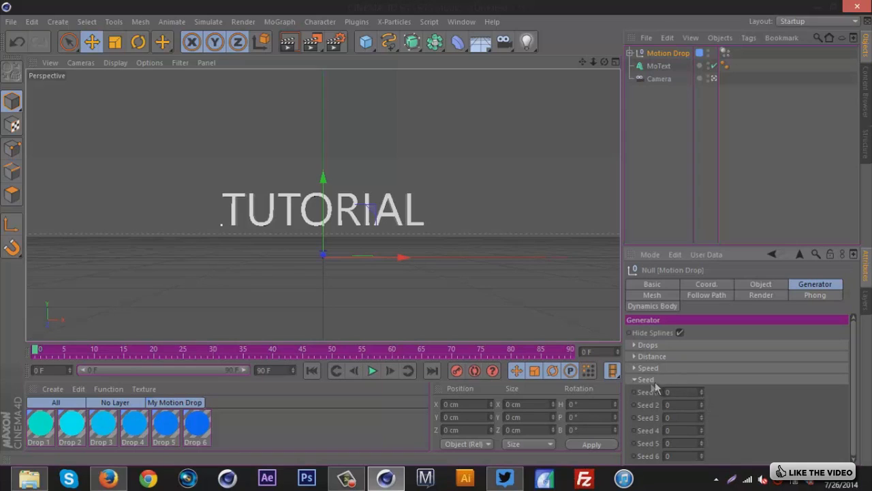
click(634, 380)
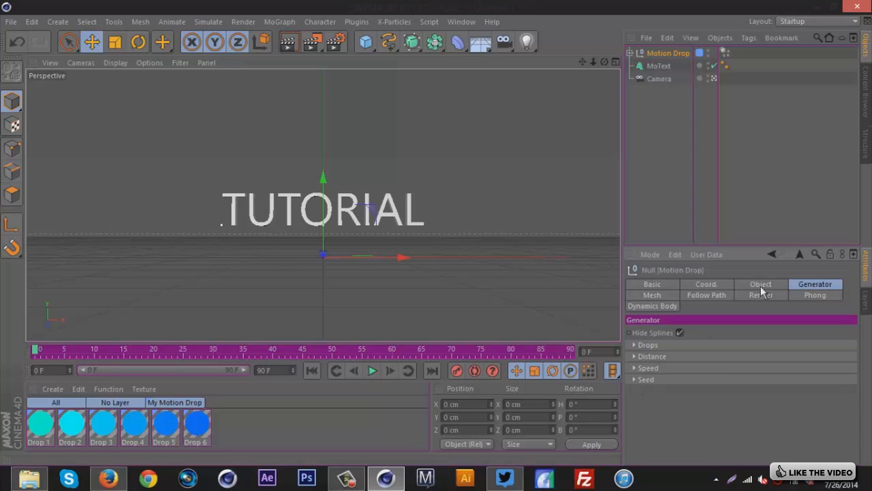
Add a Cogwheel spline around the text and make it editable
click(708, 295)
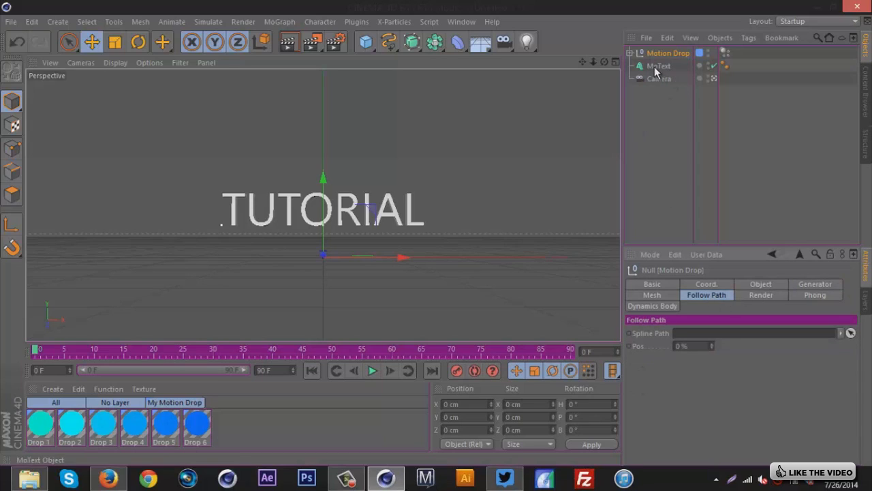
drag(389, 41, 537, 83)
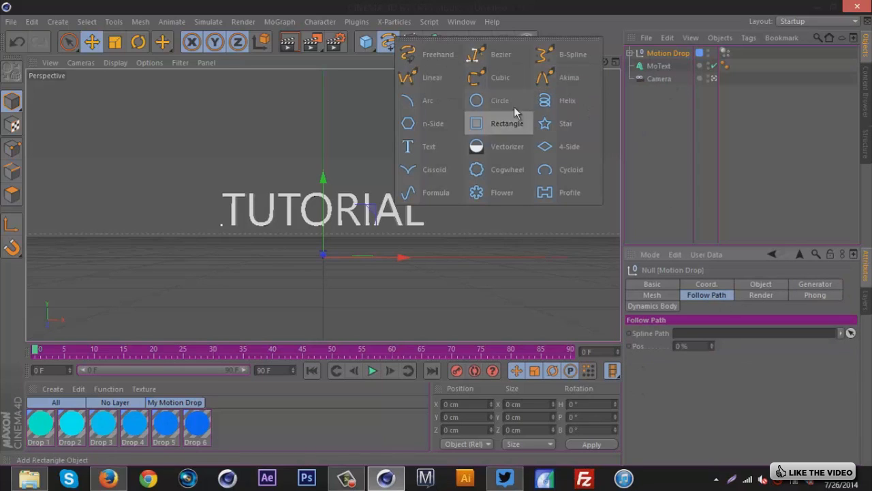
click(487, 178)
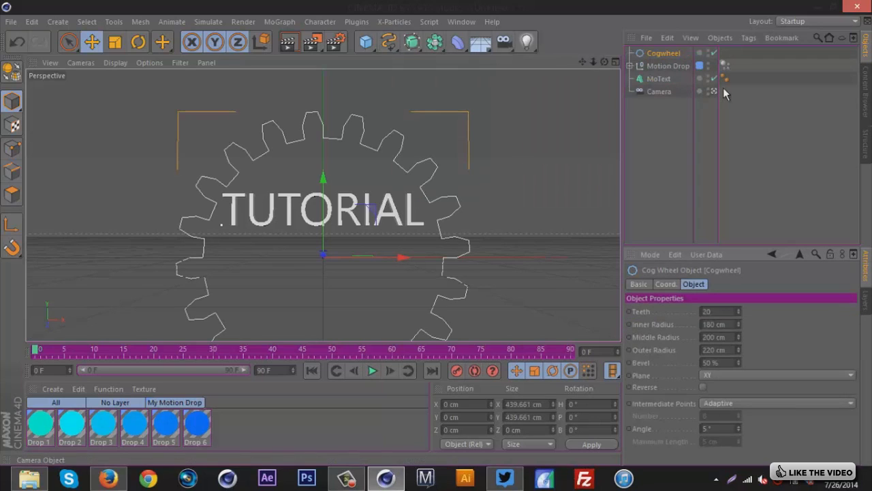
key(c)
Assign the Cogwheel as the Motion Drop's follow path spline, preview the motion and return to frame 0
click(658, 66)
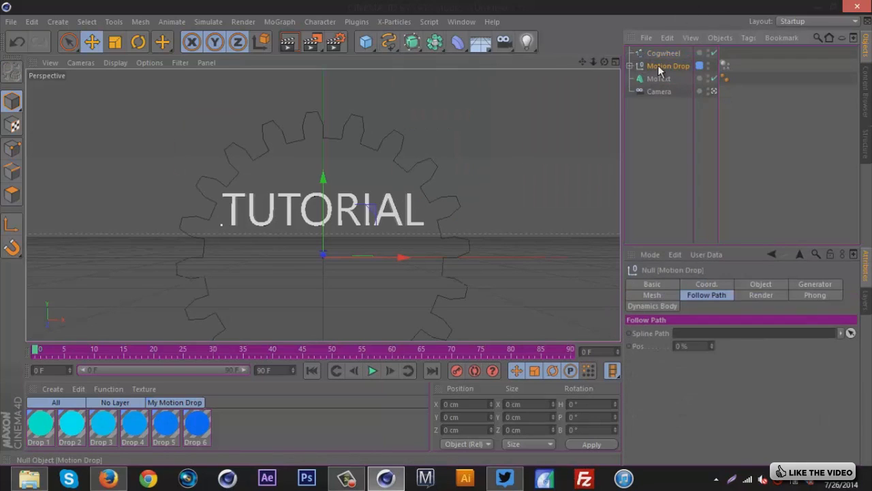
click(852, 334)
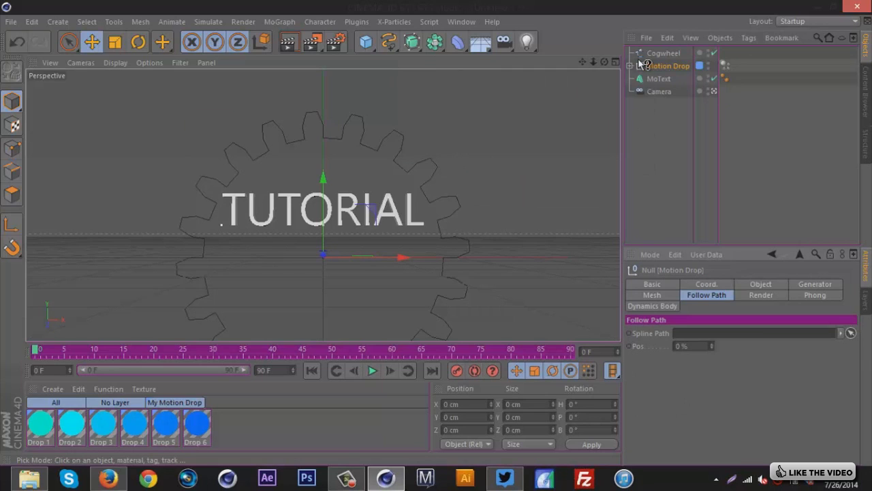
click(659, 54)
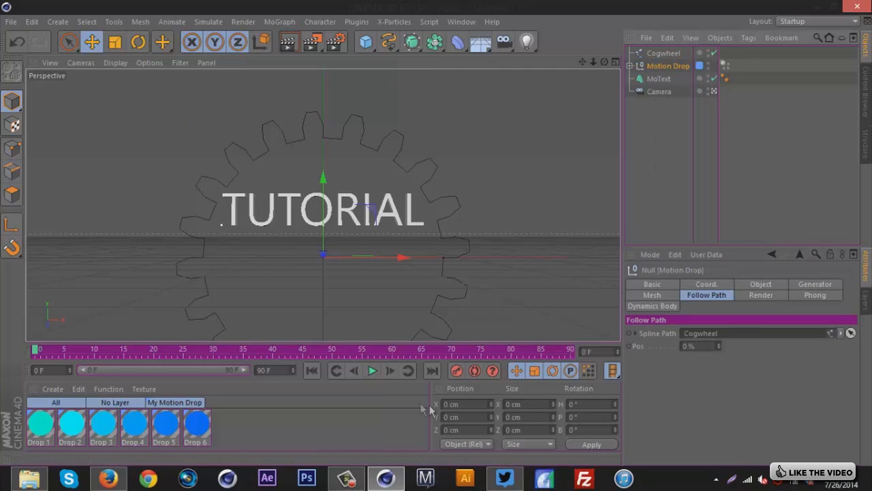
click(372, 370)
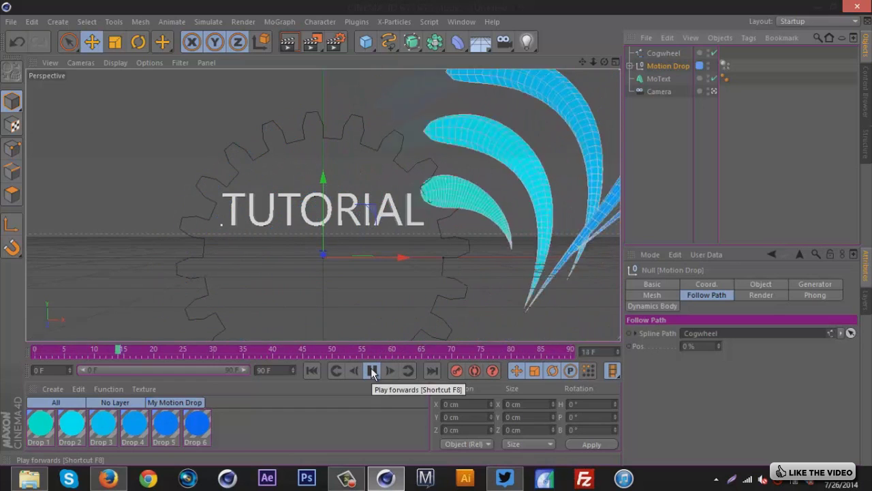
click(372, 370)
drag(209, 350, 21, 351)
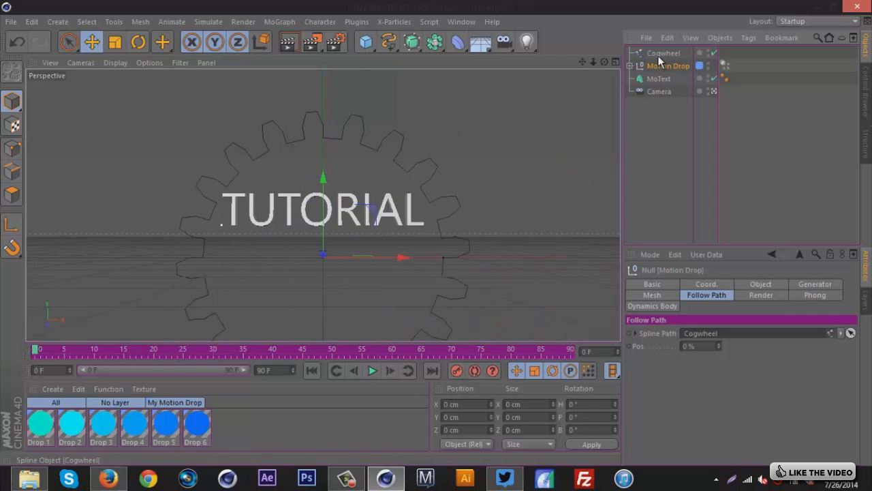
Set the generator's drop distances 1 to 6 to 60, 128, 120, 127, 130 and 75 cm and play the animation
click(807, 283)
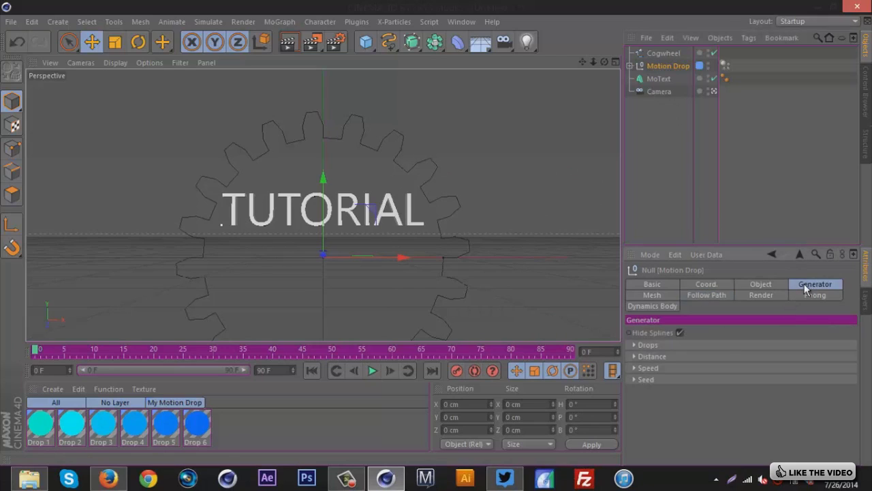
click(634, 357)
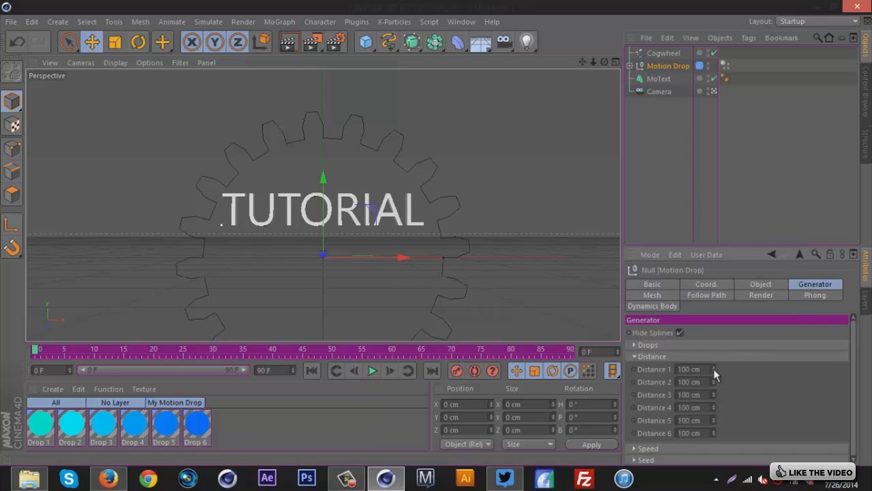
click(712, 368)
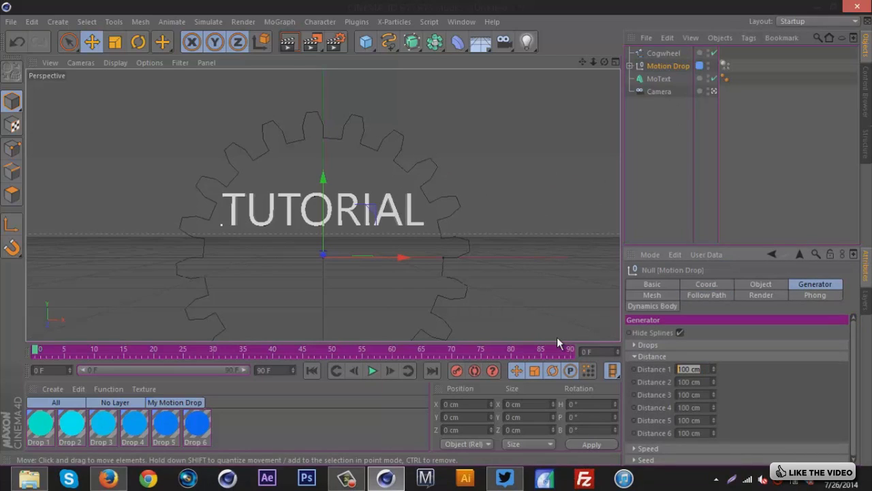
text(60)
key(Return)
click(705, 383)
text(120)
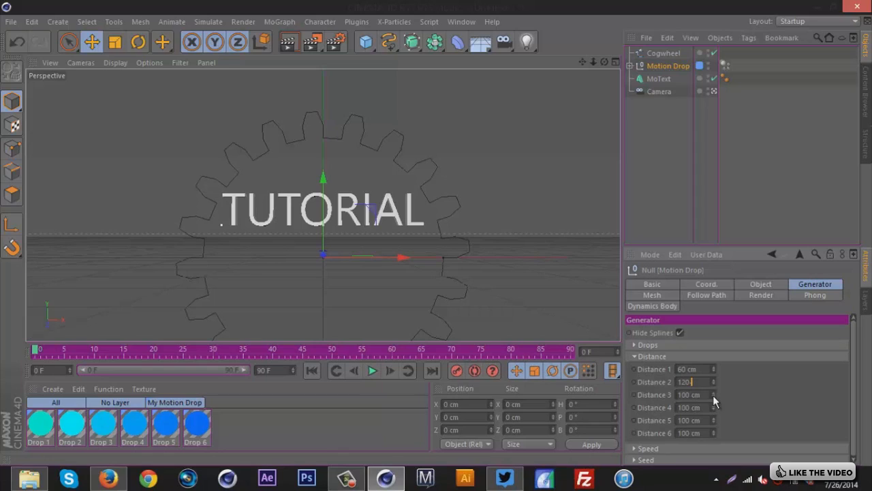
key(Return)
mouse_move(715, 384)
mouse_down()
mouse_move(712, 368)
mouse_move(713, 383)
mouse_up()
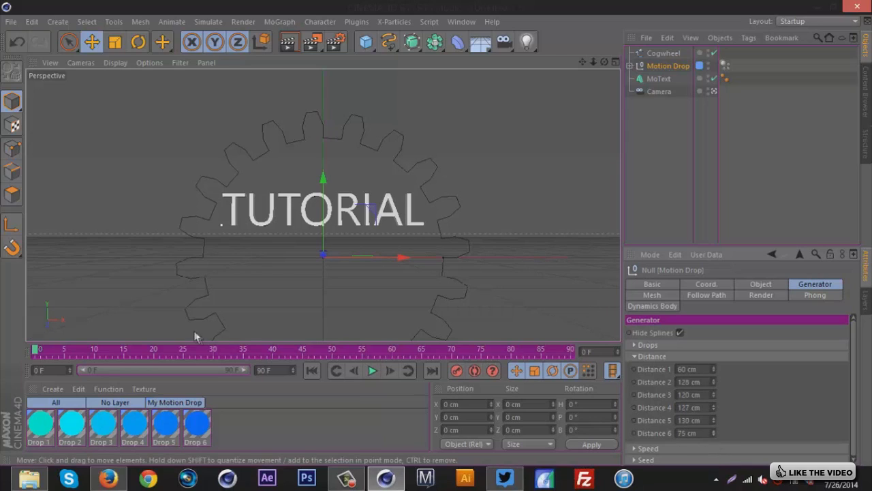
click(373, 370)
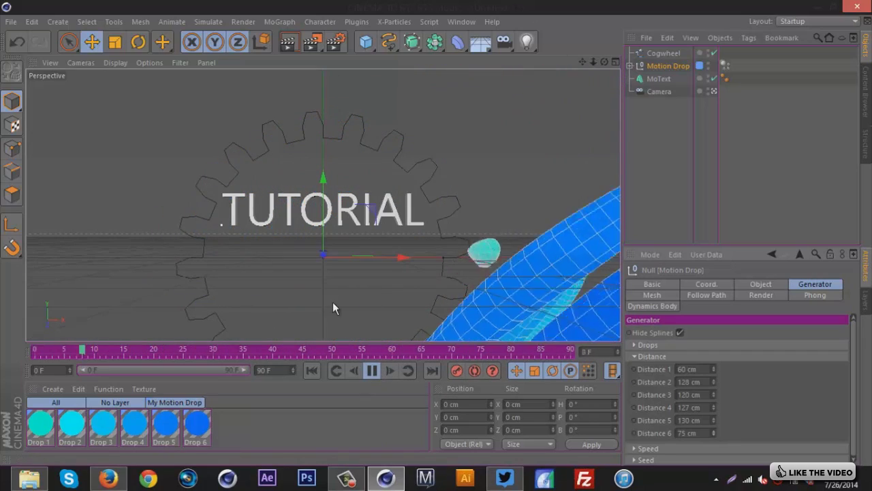
Stop the playback and set the Motion Drop generator's Distance 1 to 148 cm and Distance 6 to 146 cm
click(372, 370)
mouse_move(713, 369)
mouse_down()
mouse_move(721, 326)
mouse_move(714, 365)
mouse_up()
drag(712, 433, 713, 431)
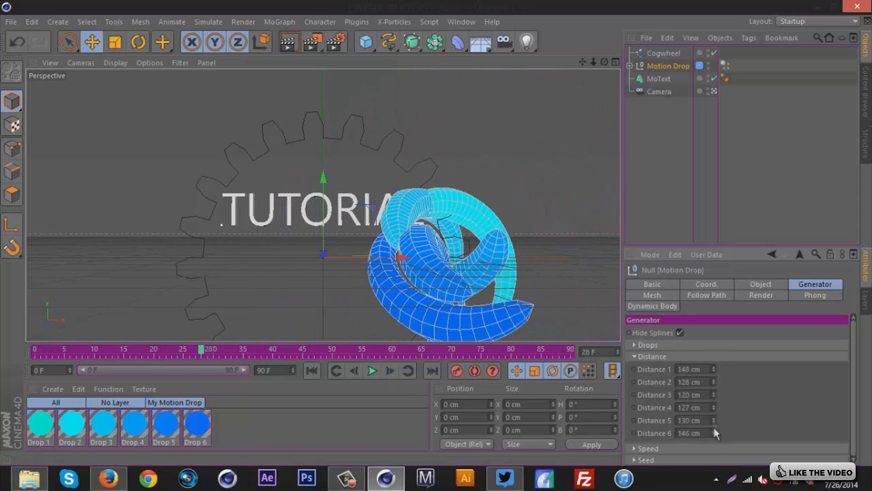
click(635, 357)
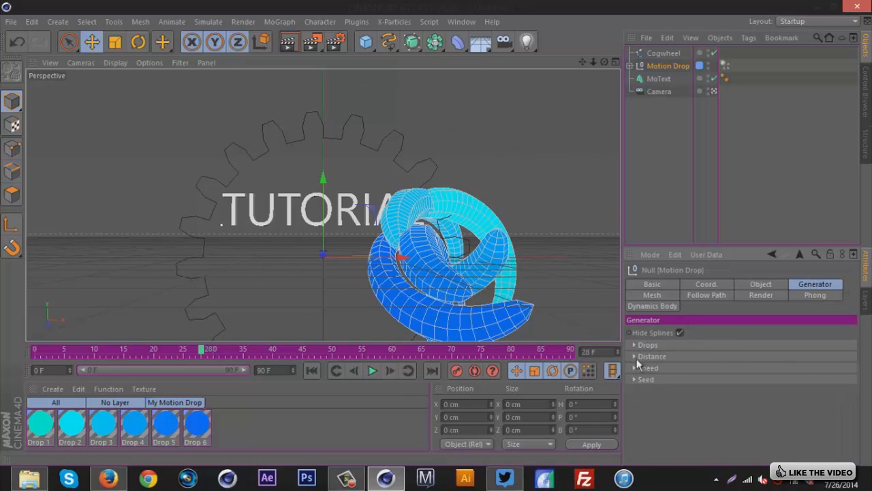
Preview the Motion Drop animation from frame 0, return to frame 0 and examine the generator's Speed settings
click(32, 353)
click(372, 370)
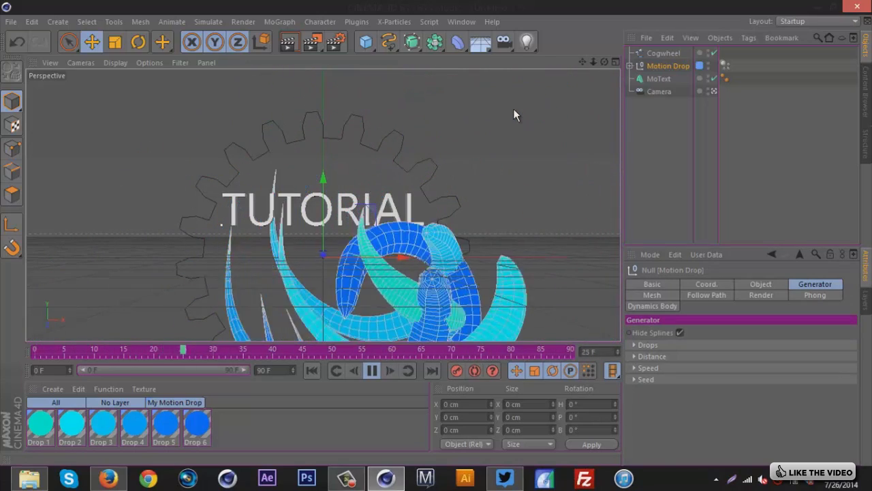
click(372, 370)
click(37, 351)
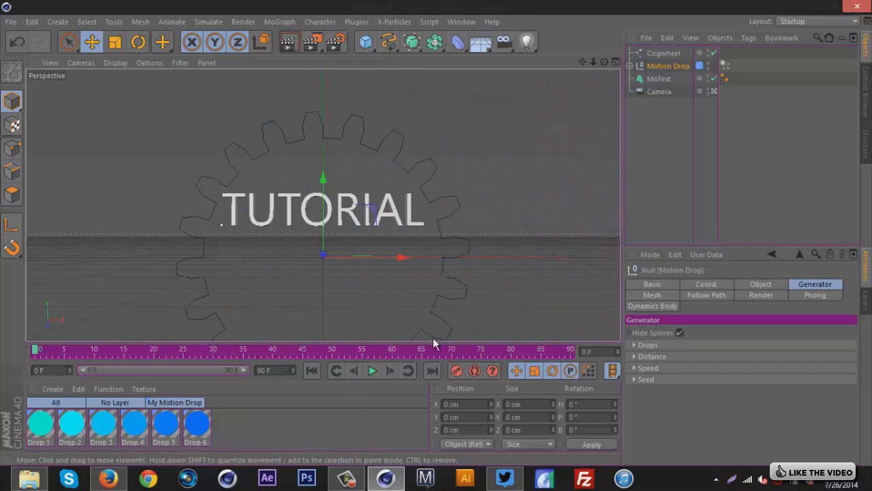
click(633, 368)
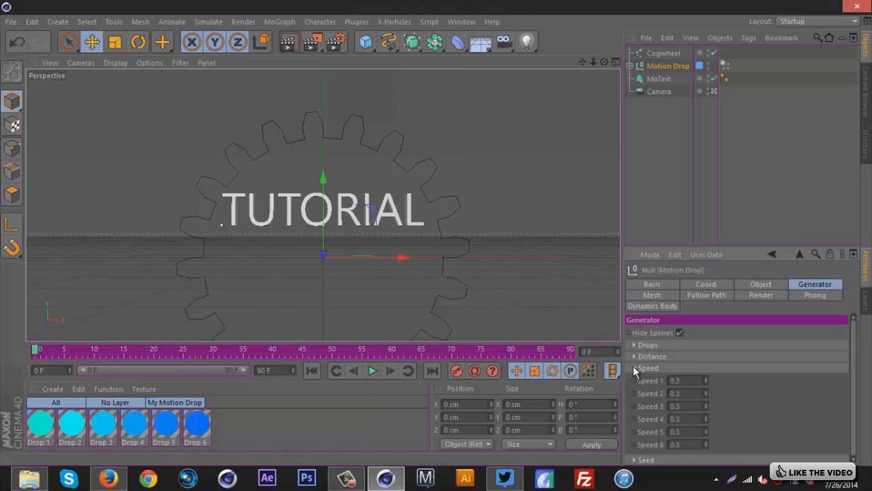
click(634, 368)
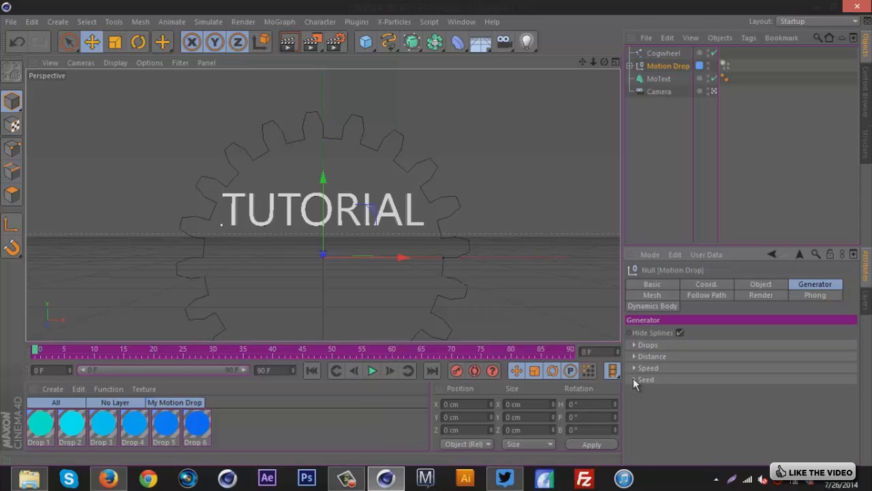
Set Seed 1 through Seed 6 of the Motion Drop generator to 30 each
click(634, 380)
click(695, 393)
text(30)
key(Tab)
text(30)
key(Tab)
text(30)
key(Tab)
text(30)
key(Tab)
text(30)
key(Tab)
text(30)
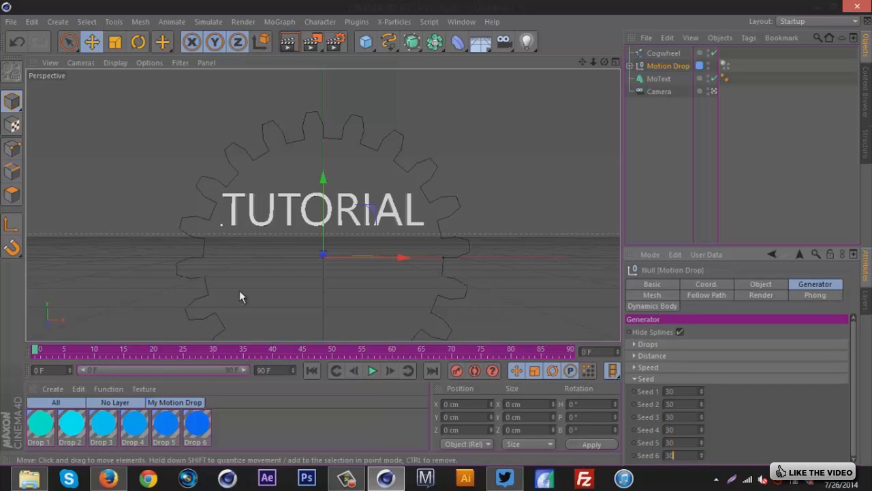
Preview the reseeded drops from frame 0 twice, return to frame 0 and collapse the Seed settings
click(372, 370)
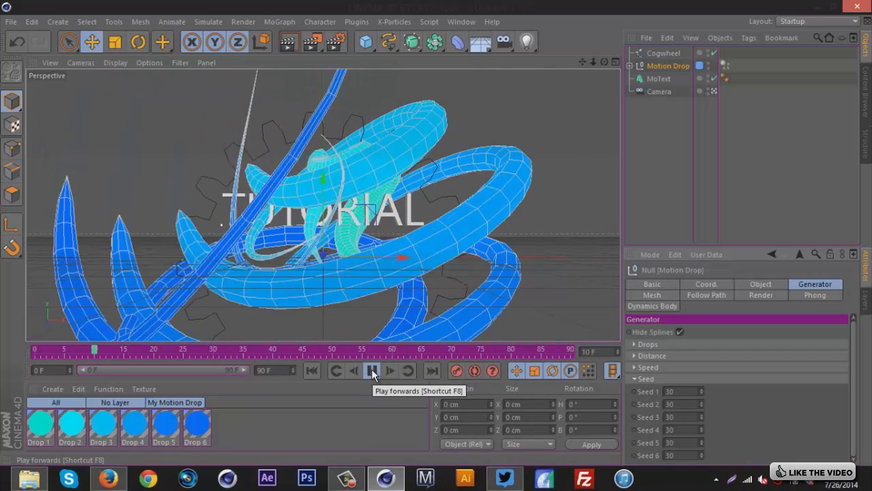
click(372, 370)
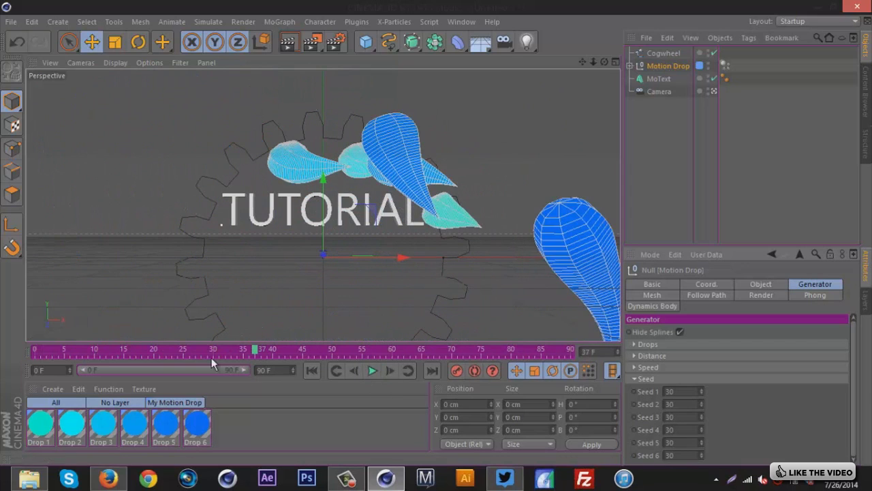
click(36, 351)
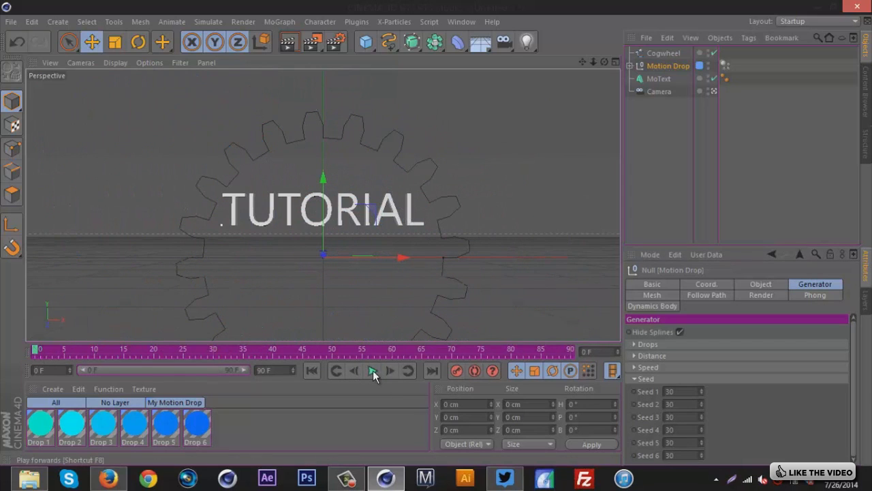
click(373, 370)
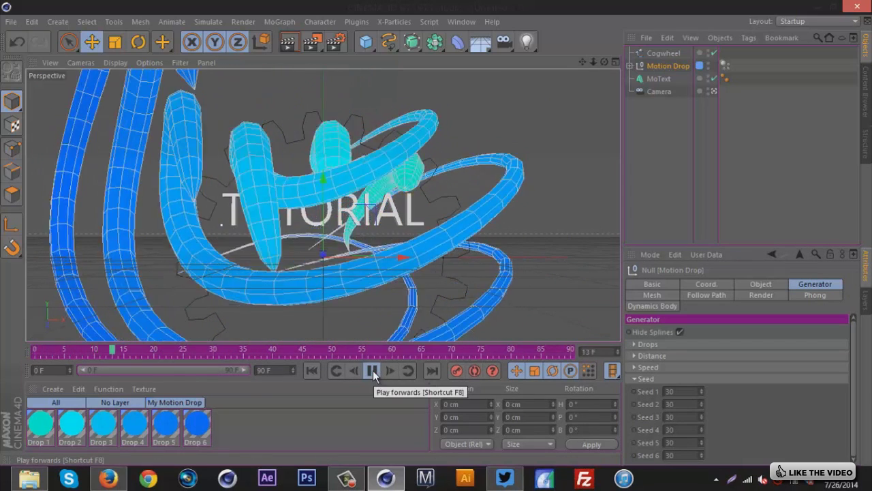
click(373, 370)
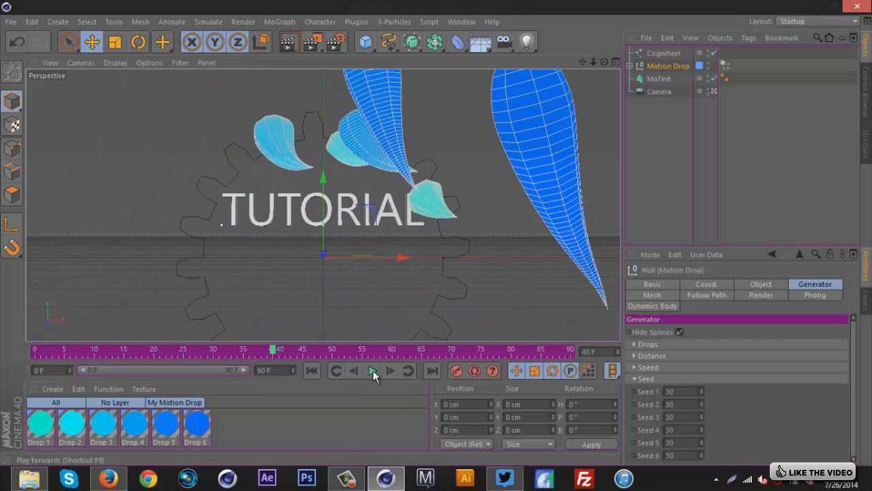
click(33, 351)
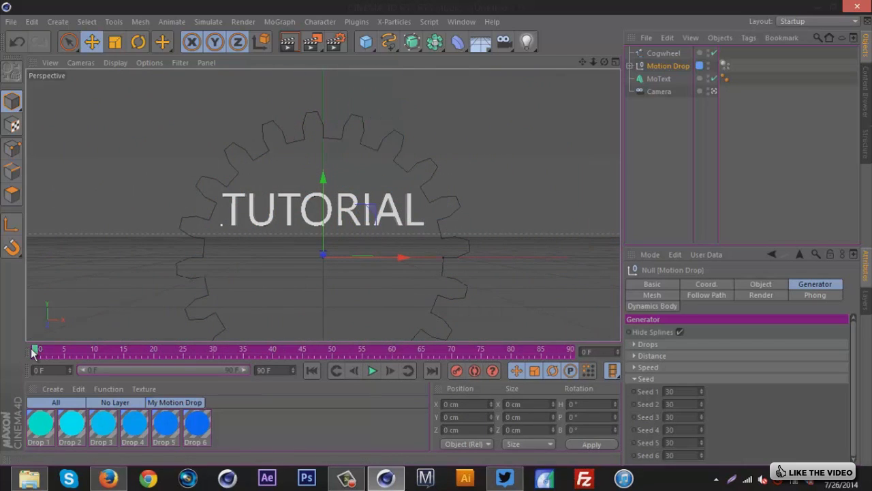
click(635, 379)
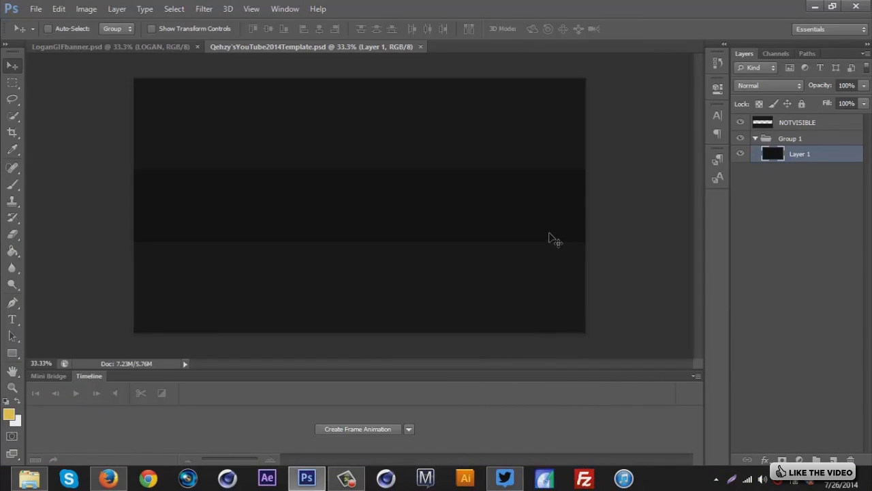
Place the rendered images Colors0006 to Colors0036 from the desktop's cool folder into the Photoshop YouTube template
click(30, 479)
click(216, 132)
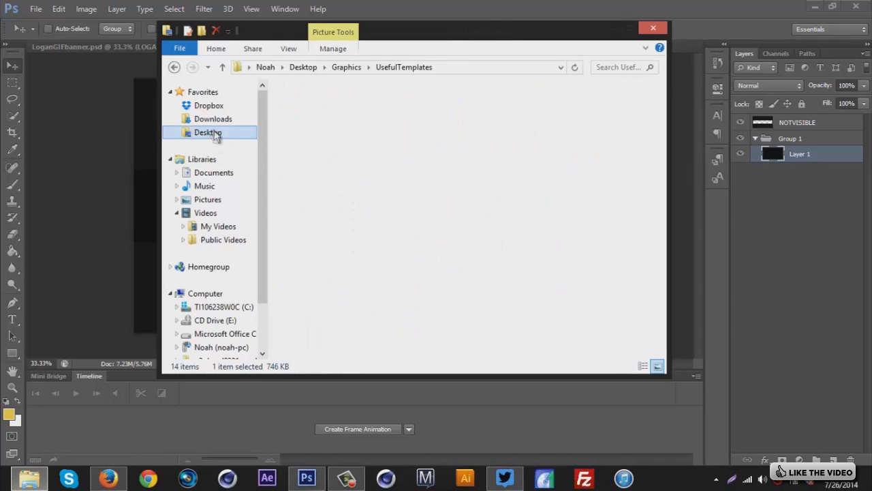
double_click(302, 106)
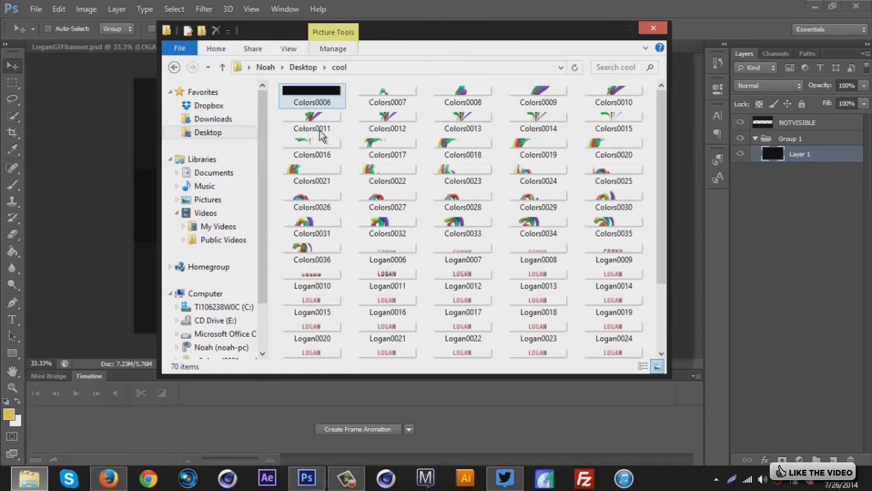
click(337, 101)
shift+click(314, 253)
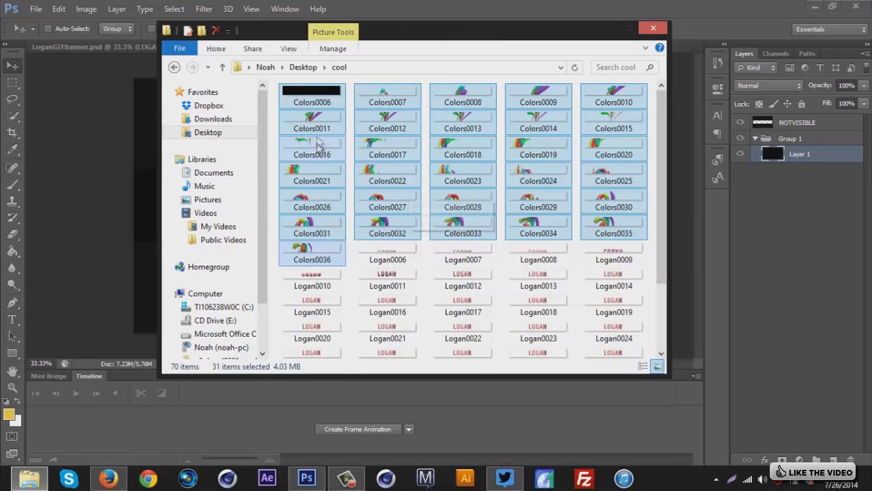
click(105, 196)
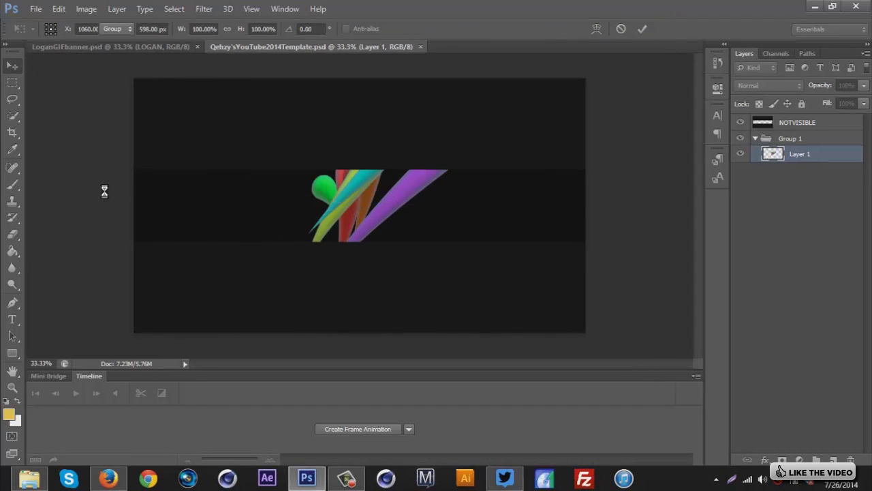
key(Return)
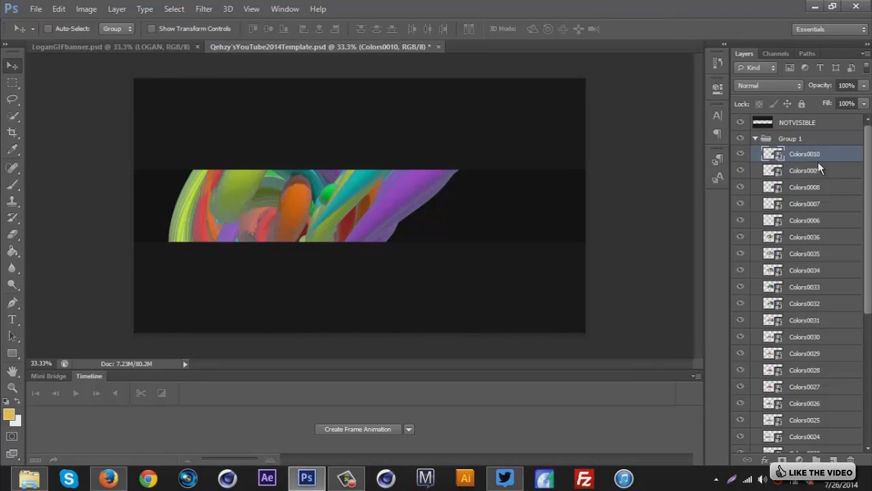
Rasterize all the placed Colors layers, Colors0006 to Colors0036
scroll(819, 165, down, 5)
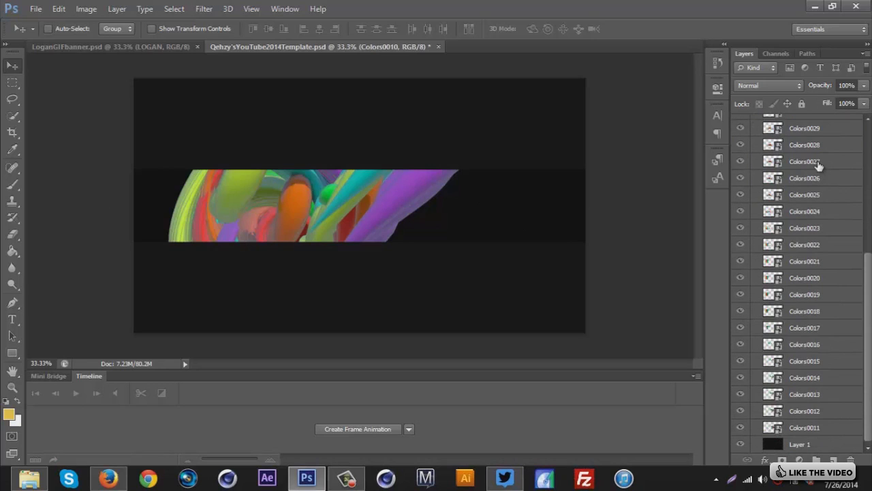
shift+click(818, 161)
right_click(817, 162)
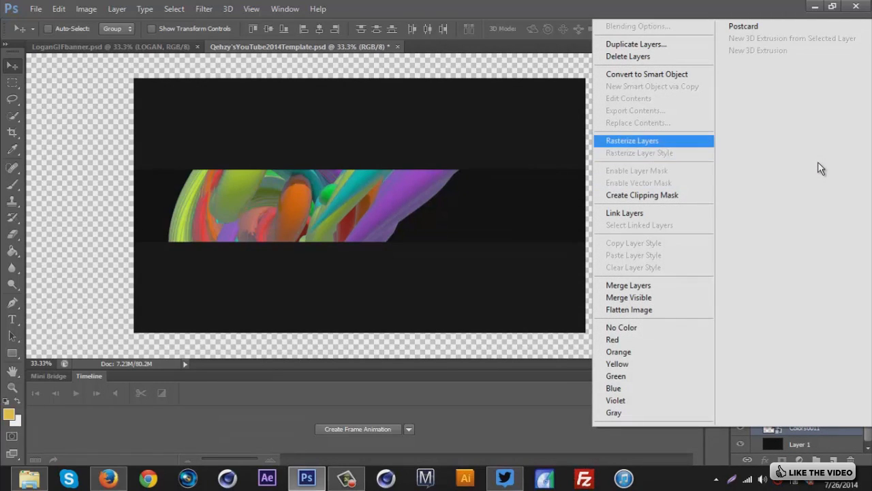
key(Return)
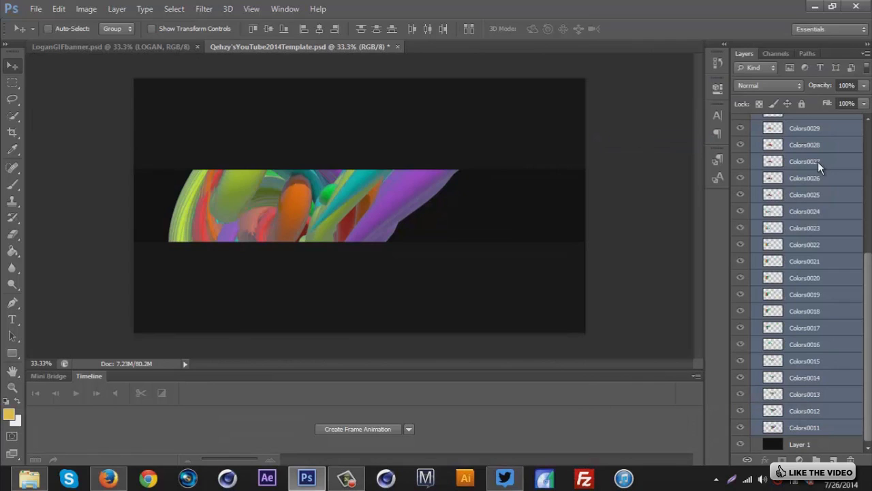
Reorder the Colors layers to descend from Colors0036 at the top to Colors0006 above Layer 1, and hide them all
scroll(818, 162, up, 5)
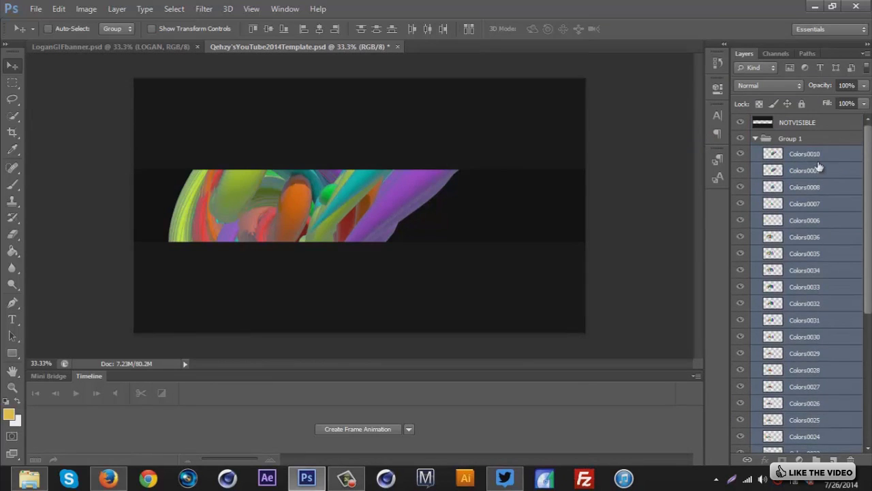
click(817, 161)
key(alt+shift+bracketleft)
key(alt+shift+bracketleft)
key(alt+shift+bracketleft)
key(alt+shift+bracketleft)
key(alt+shift+bracketleft)
key(alt+shift+bracketleft)
key(alt+shift+bracketleft)
key(alt+shift+bracketleft)
key(alt+shift+bracketleft)
key(alt+shift+bracketleft)
key(alt+shift+bracketleft)
key(alt+shift+bracketleft)
key(alt+shift+bracketleft)
key(alt+shift+bracketleft)
key(alt+shift+bracketleft)
key(alt+shift+bracketleft)
key(alt+shift+bracketleft)
key(alt+shift+bracketleft)
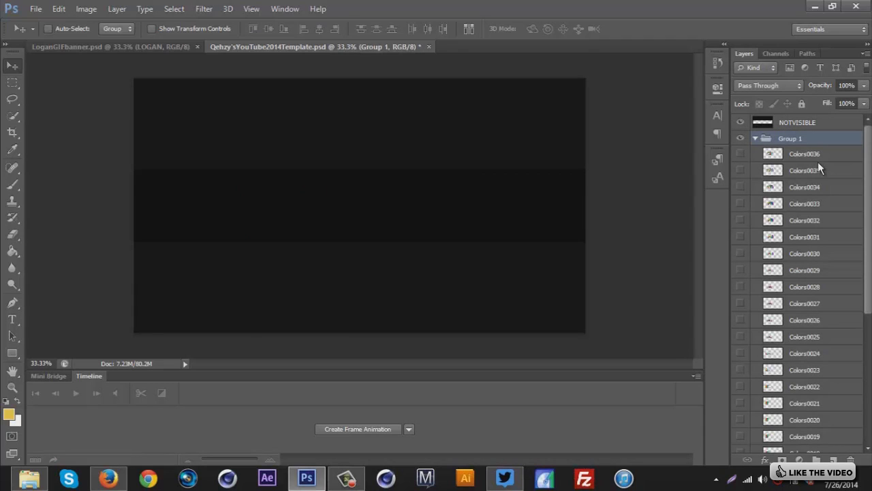
Group the layers Colors0036 through Colors0006 inside Group 1, keeping Layer 1 outside the new group
key(alt+[)
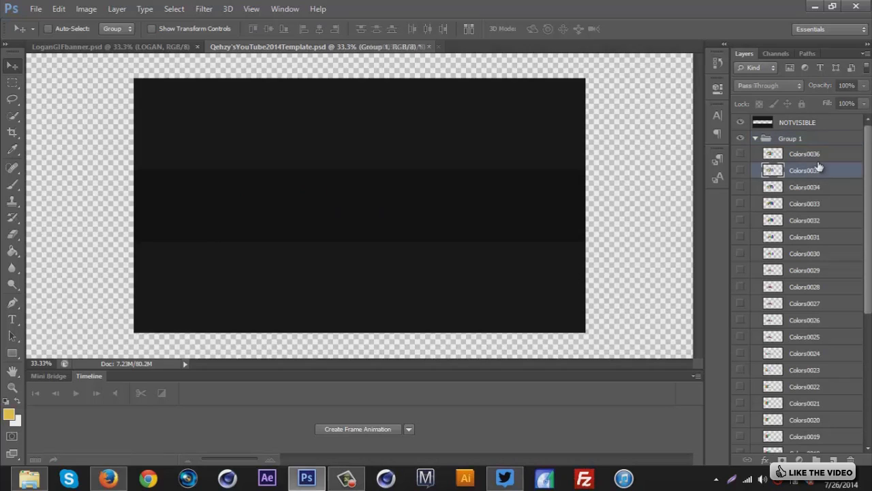
scroll(820, 167, down, 5)
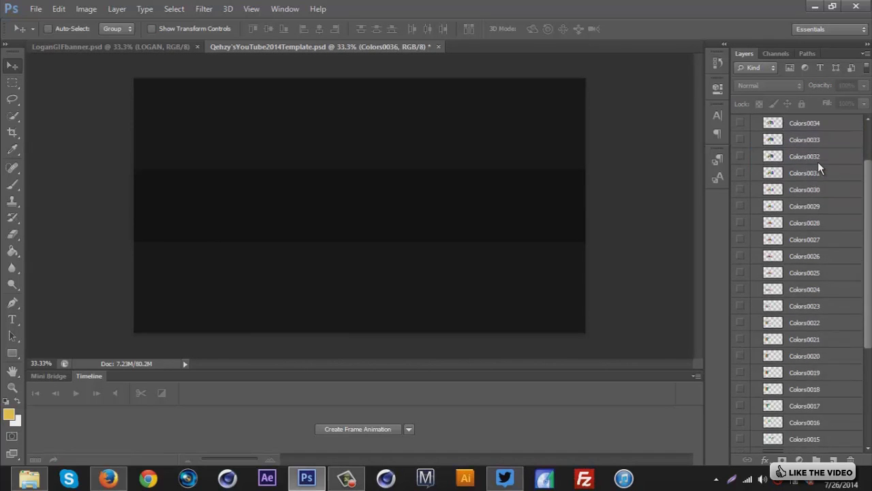
key(shift+alt+comma)
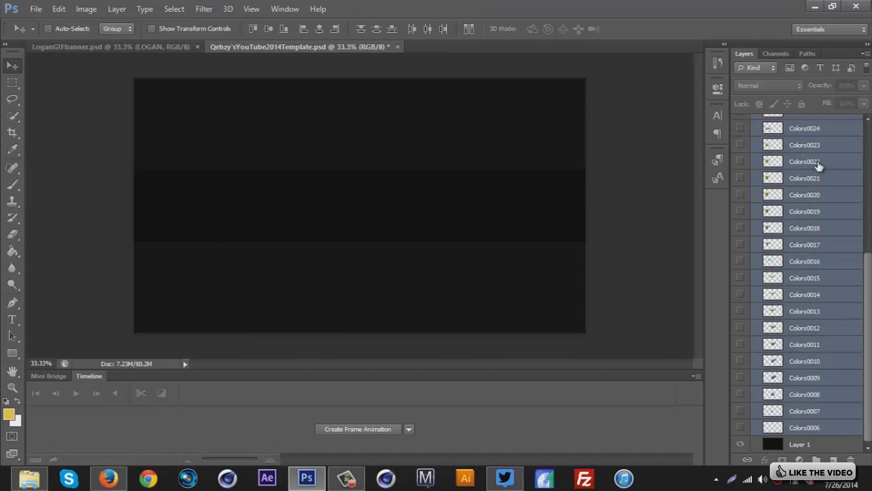
key(ctrl+g)
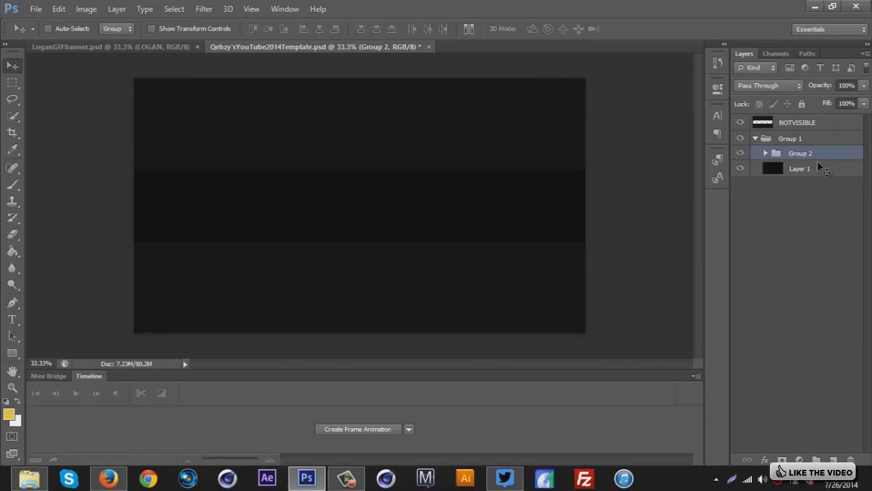
Examine the layers and frame animation in LoganGIFbanner.psd, and return to the YouTube template document
key(ctrl+Tab)
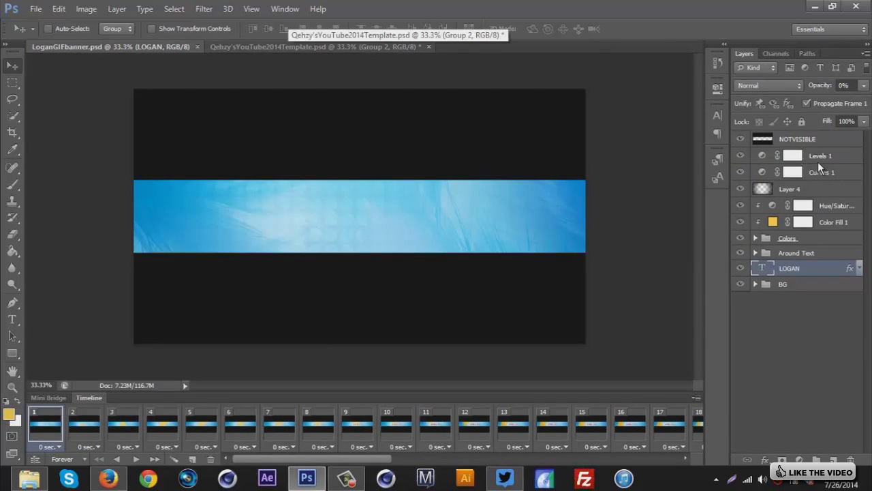
key(ctrl+Tab)
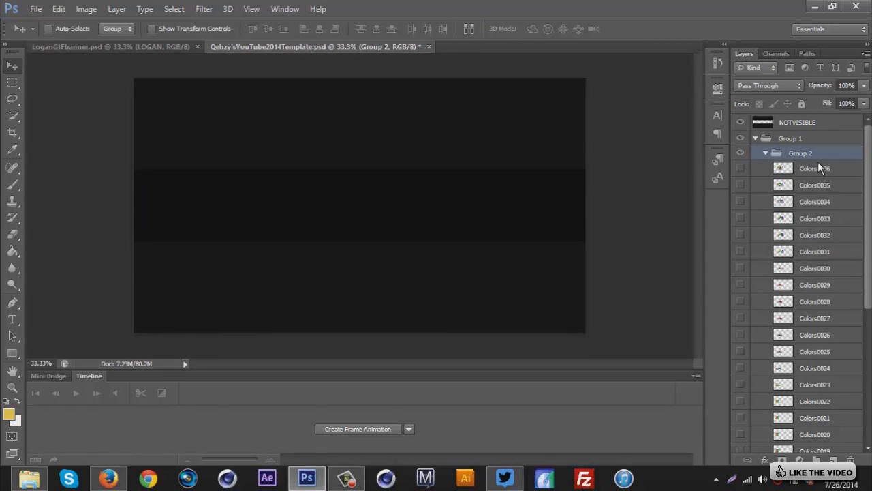
Build a 31-frame animation that shows one Colors layer per frame, from Colors0006 up to Colors0036
scroll(821, 167, down, 5)
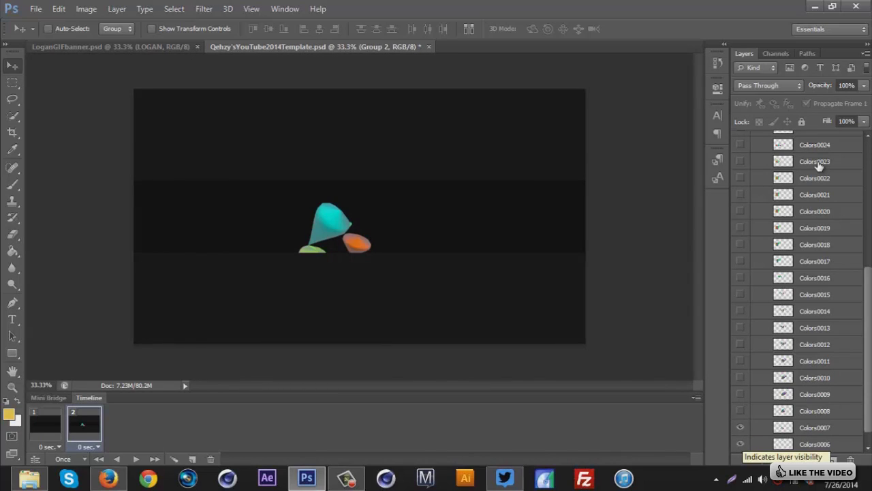
click(739, 443)
click(740, 443)
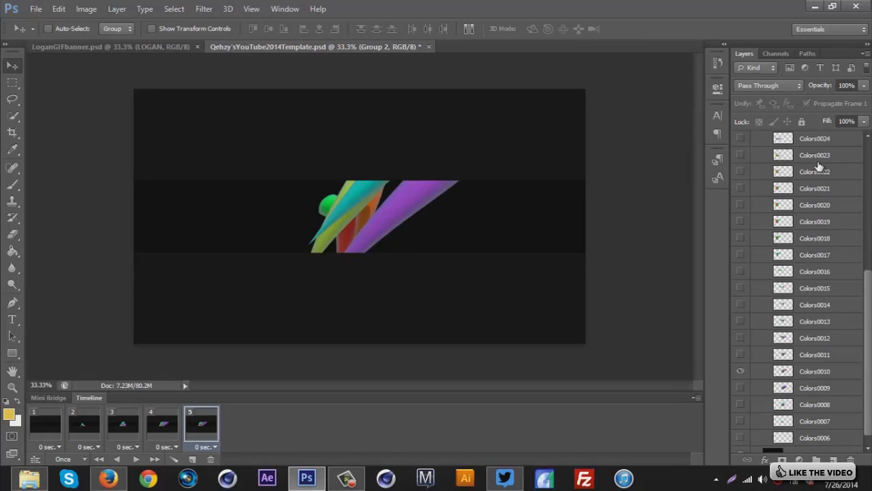
scroll(819, 165, down, 1)
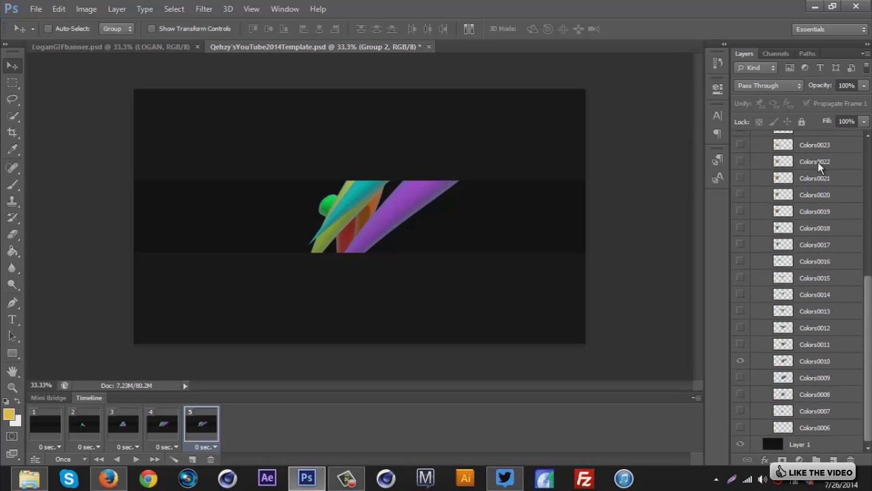
key(F9)
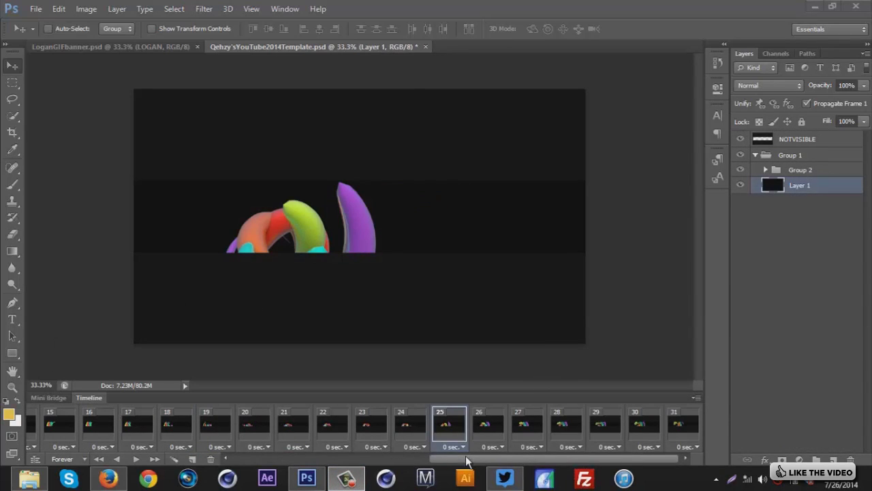
Play the frame animation with looping set to Forever, and return to frame 1
drag(456, 461, 104, 460)
click(83, 458)
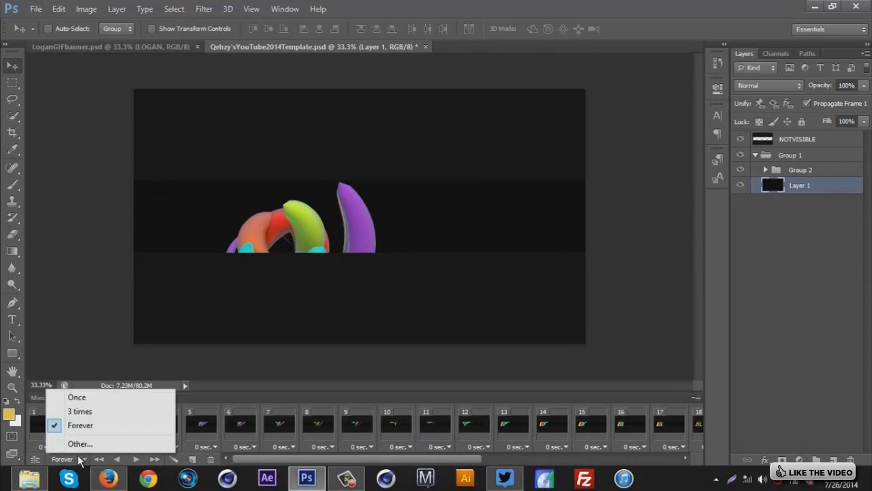
click(80, 425)
click(136, 459)
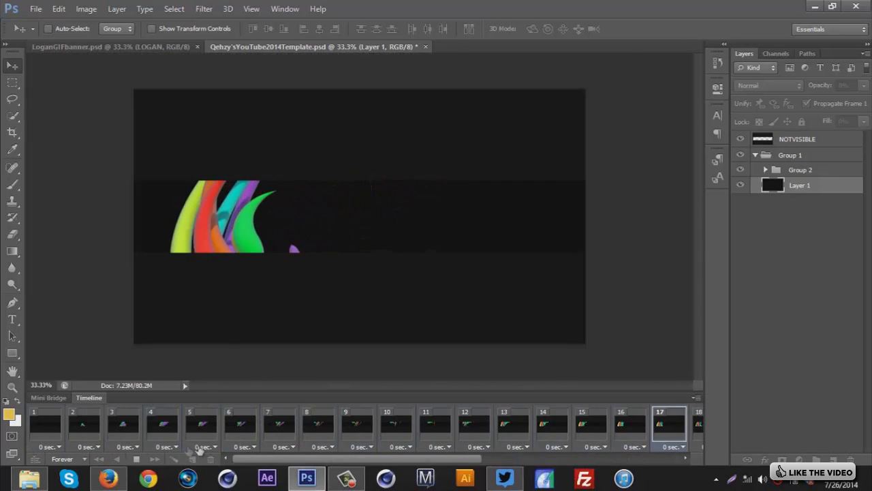
click(136, 460)
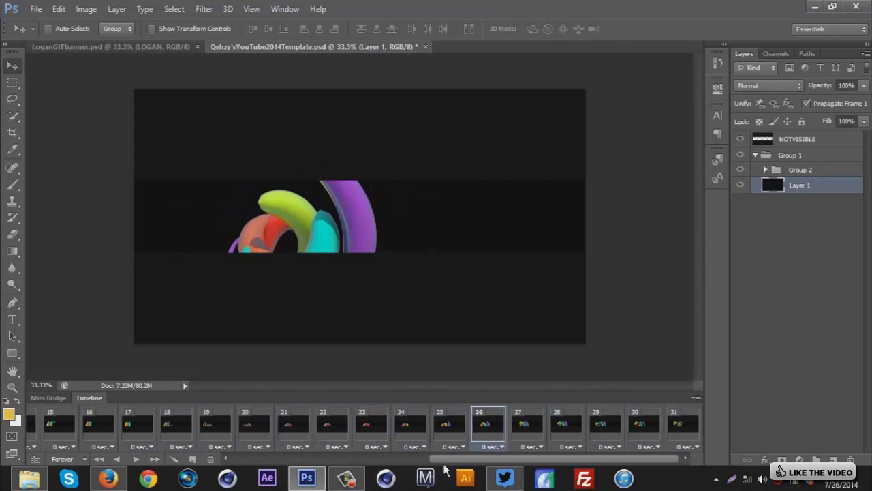
drag(440, 460, 231, 460)
click(41, 419)
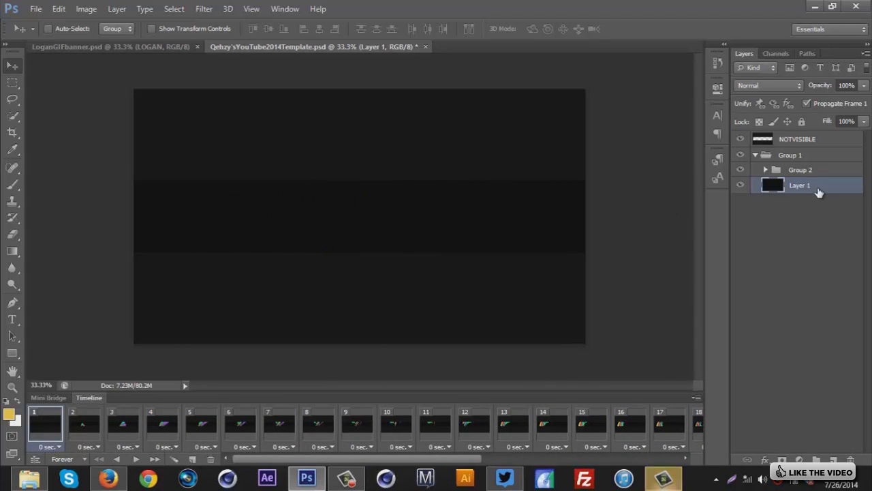
With frame 1 active, add a red #ff4e4e solid color fill layer above Group 2 and clip it to the group
click(766, 170)
click(766, 169)
click(776, 171)
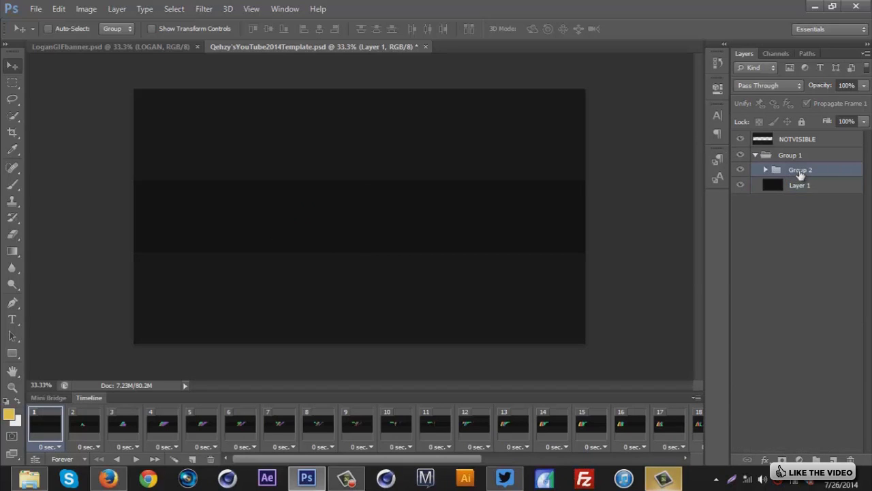
click(323, 424)
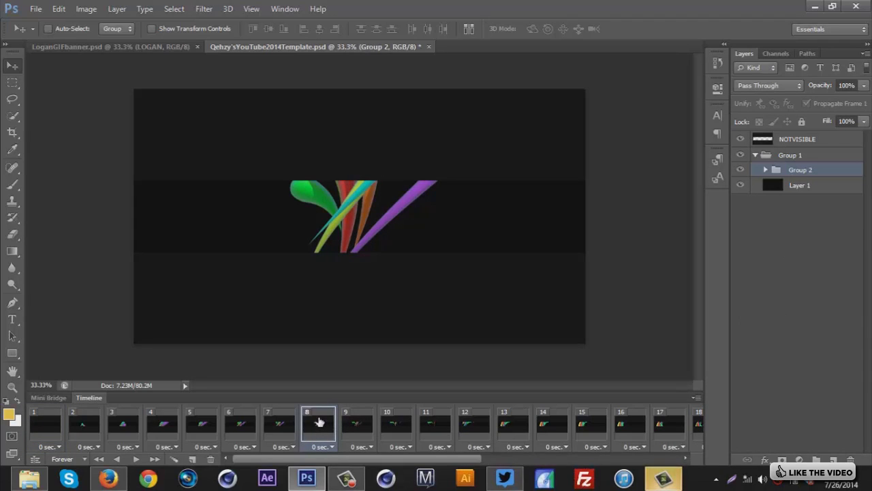
click(53, 425)
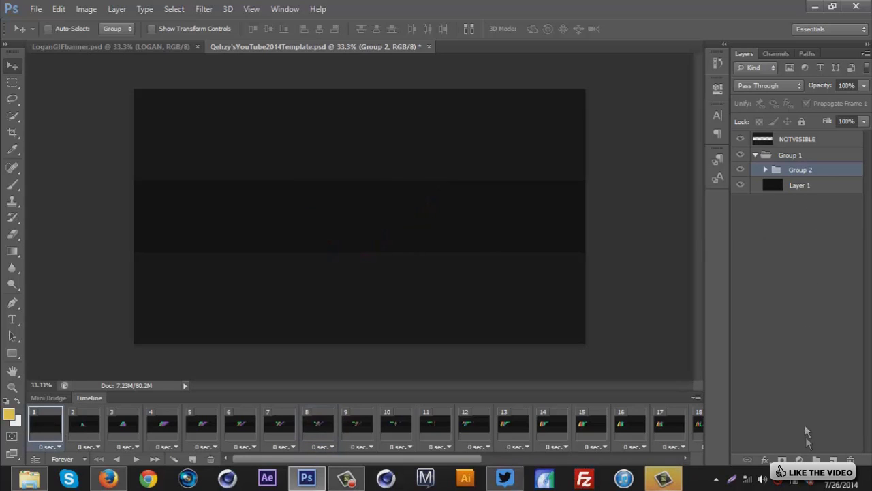
click(800, 458)
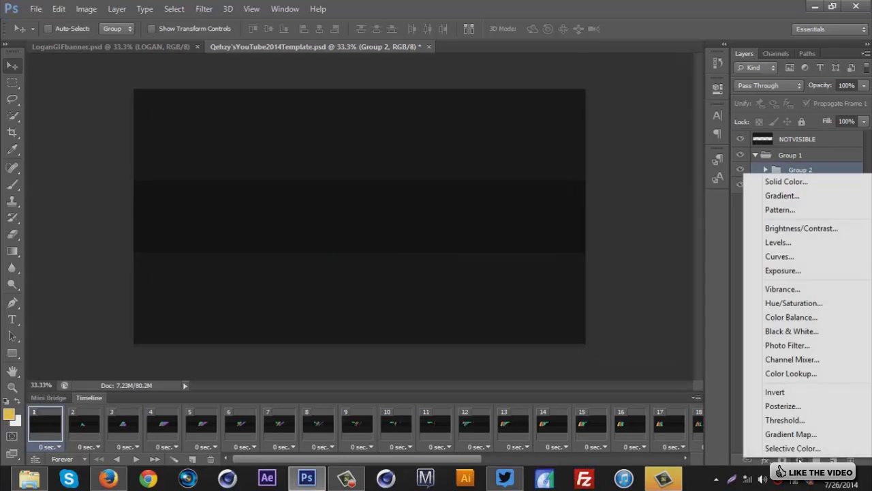
click(786, 181)
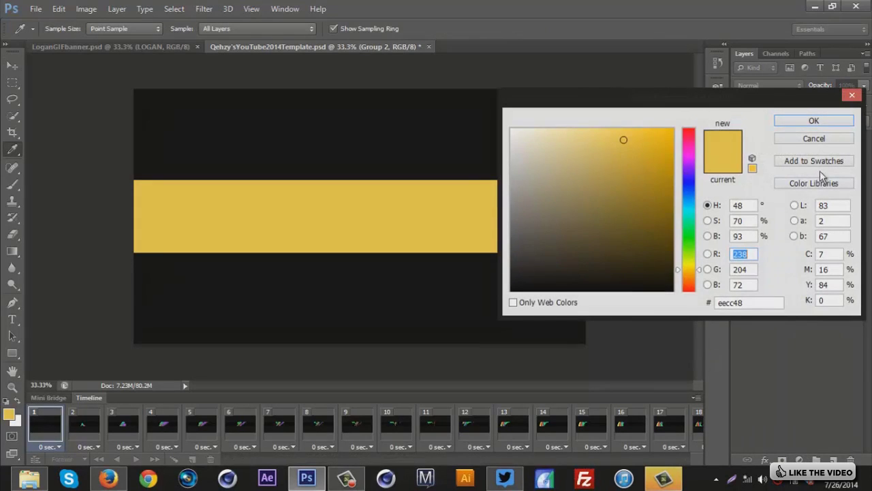
drag(625, 142, 623, 129)
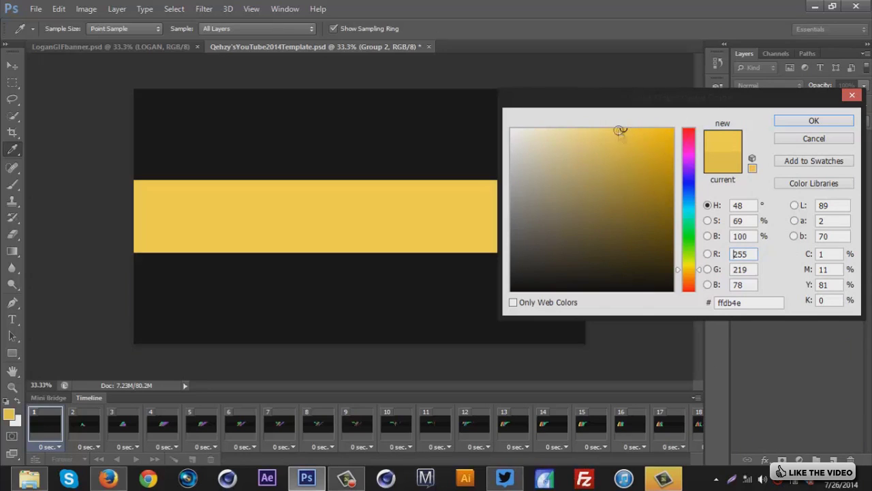
drag(689, 144, 689, 128)
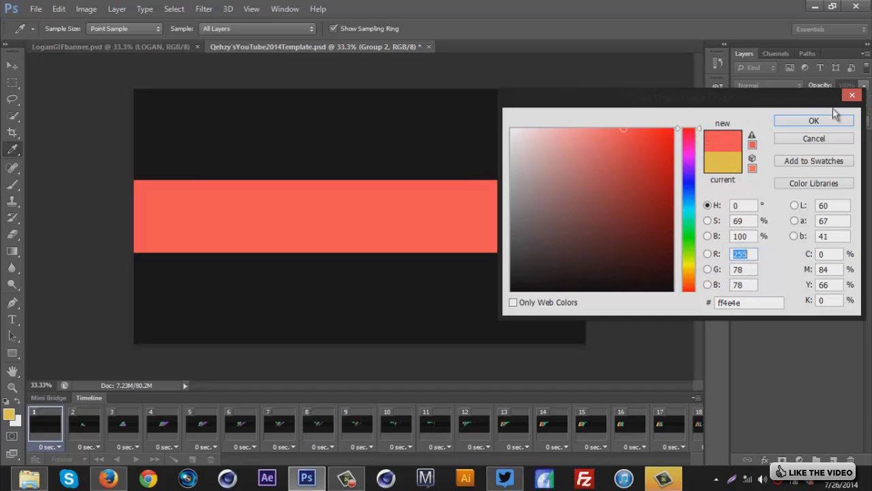
click(814, 121)
right_click(823, 174)
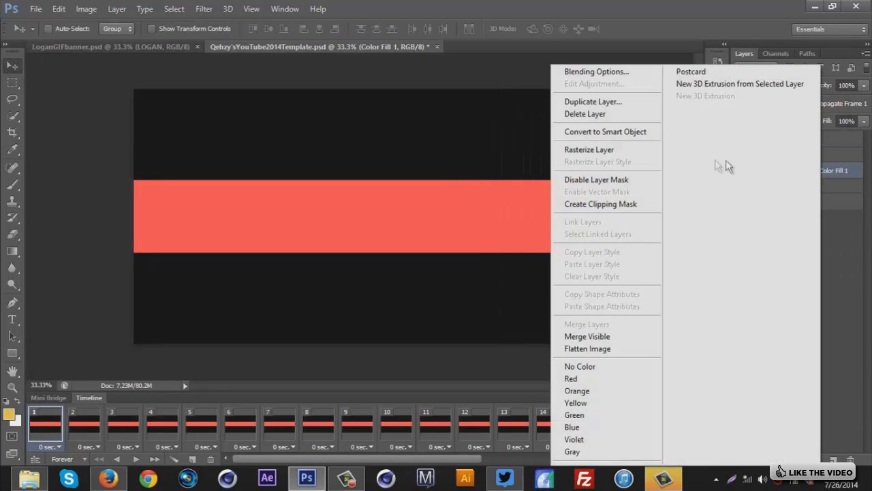
click(605, 204)
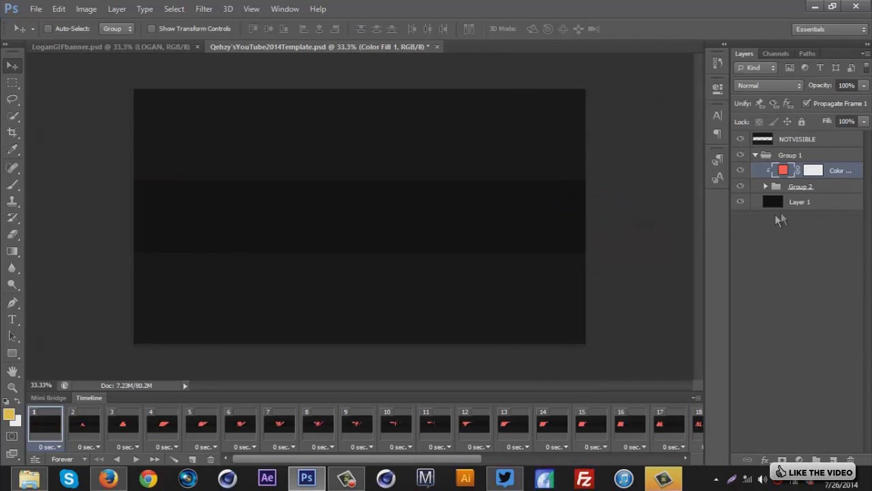
Play the animation to check the red-filled streaks, and return to frame 1
click(136, 460)
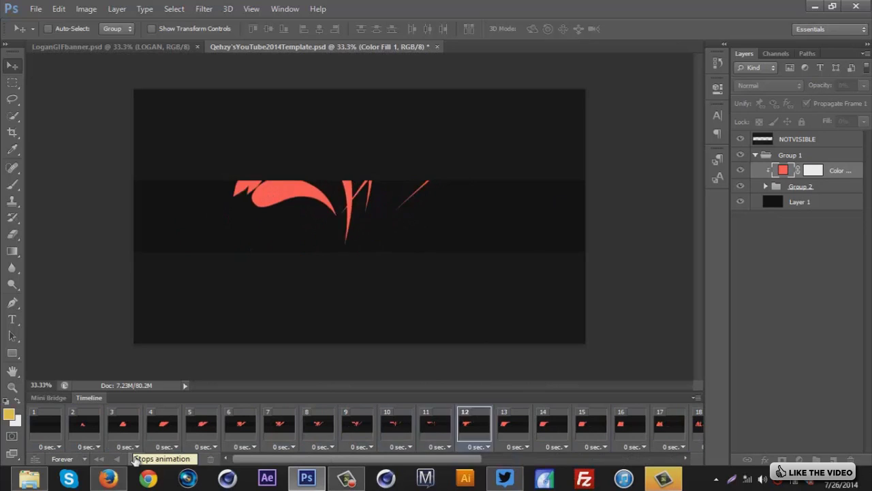
click(135, 459)
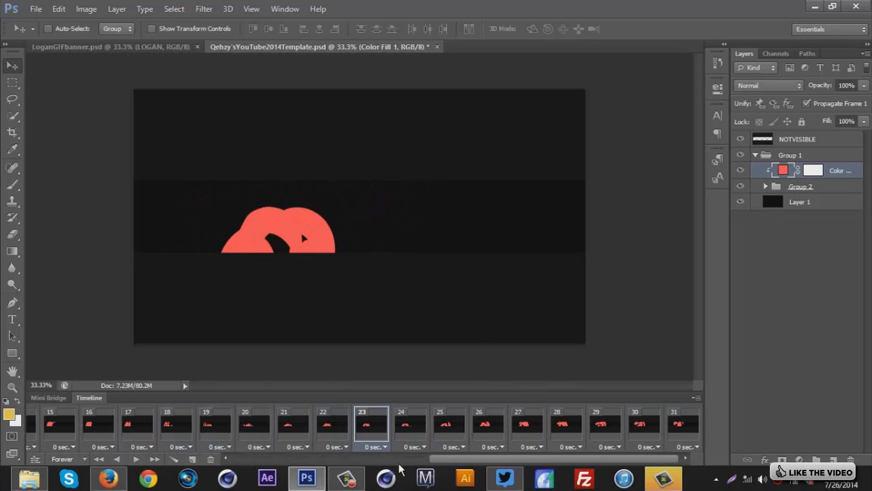
drag(443, 463, 235, 459)
click(60, 425)
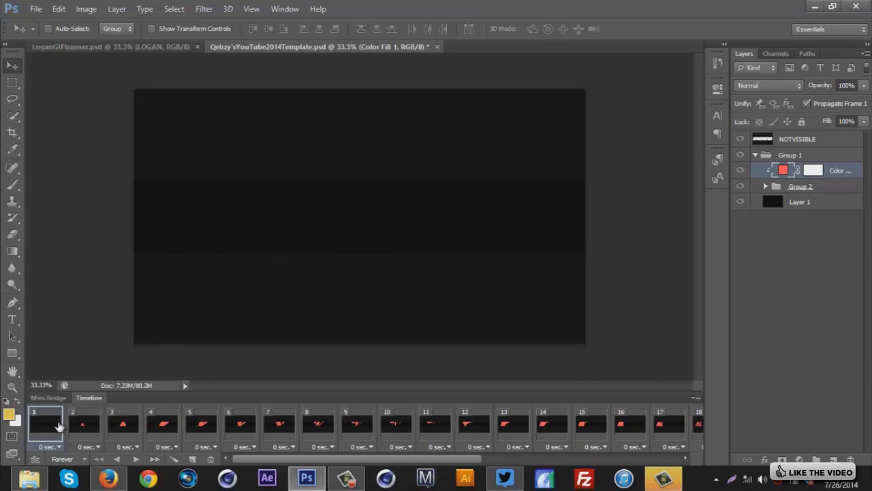
Add an empty layer above the red color fill and make it a clipping mask on Group 2
click(832, 459)
right_click(823, 175)
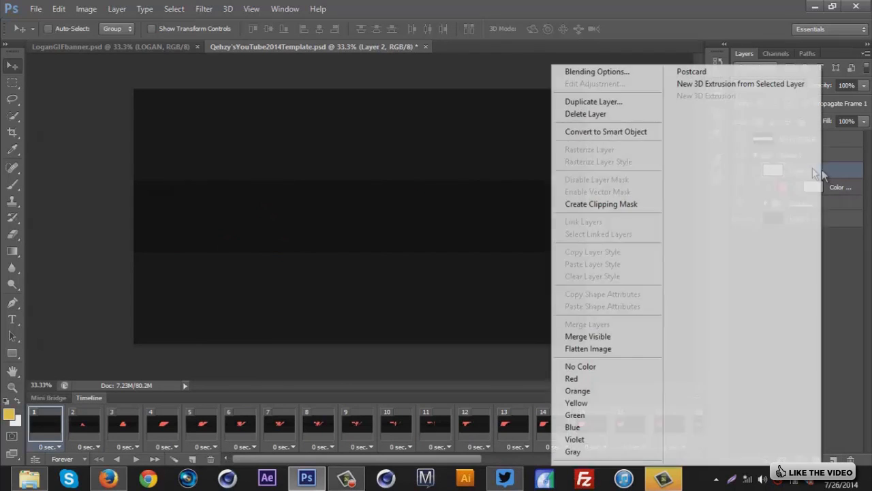
click(613, 204)
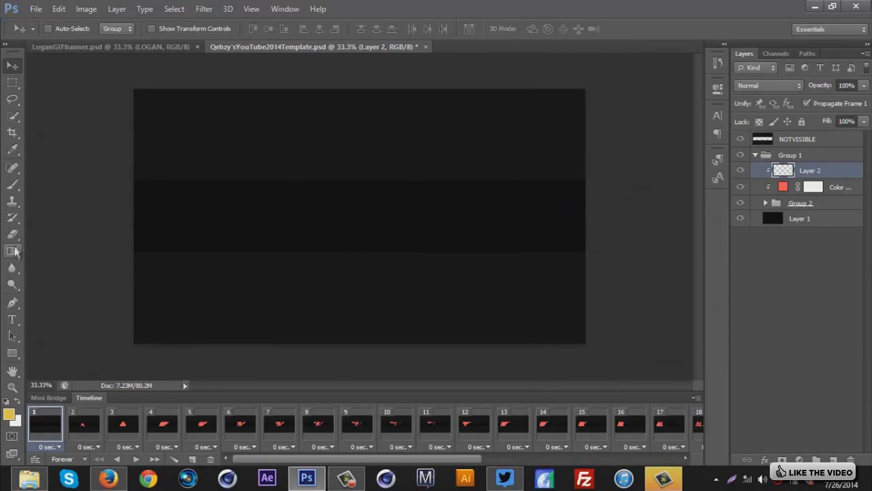
Draw a white-to-black radial gradient diagonally across the banner on the new clipped layer, and set its blend mode to Overlay
click(14, 251)
click(133, 30)
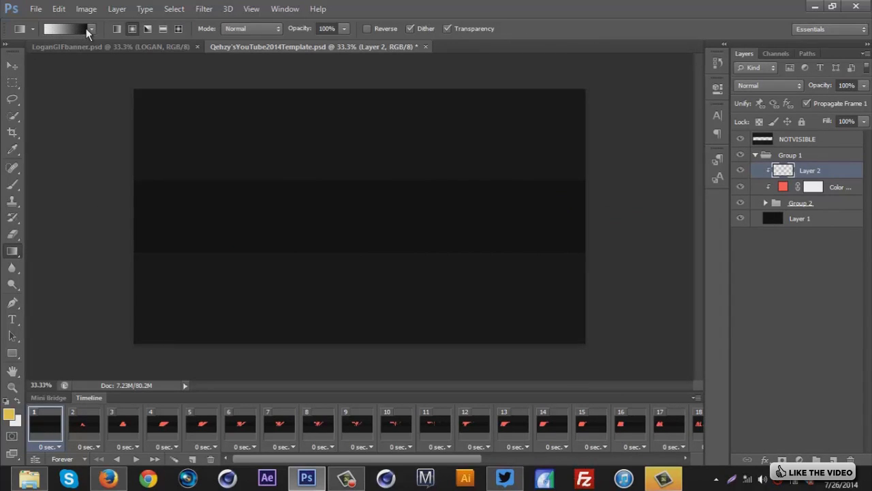
drag(235, 272, 445, 174)
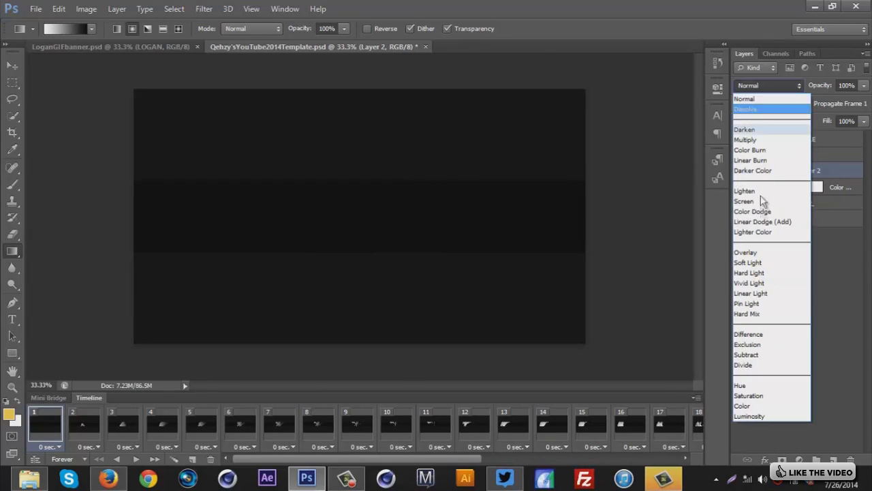
click(760, 252)
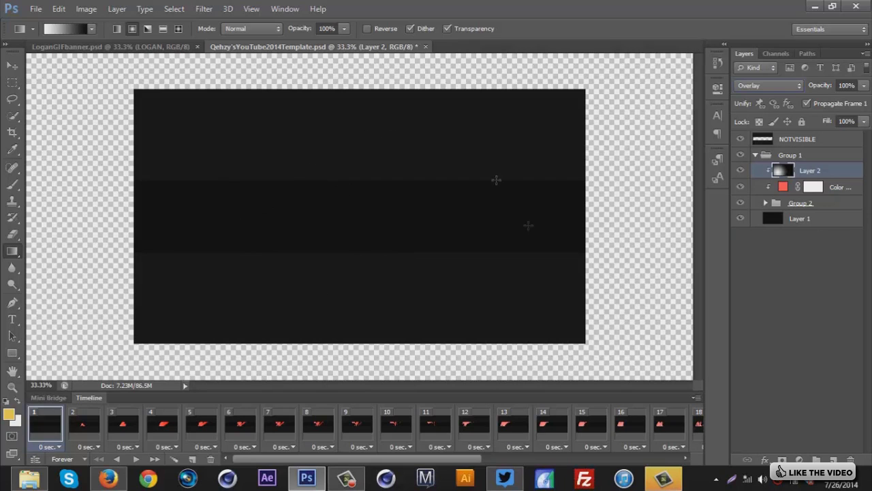
Play the animation to check the Overlay gradient on the streaks, and return to frame 1
click(136, 458)
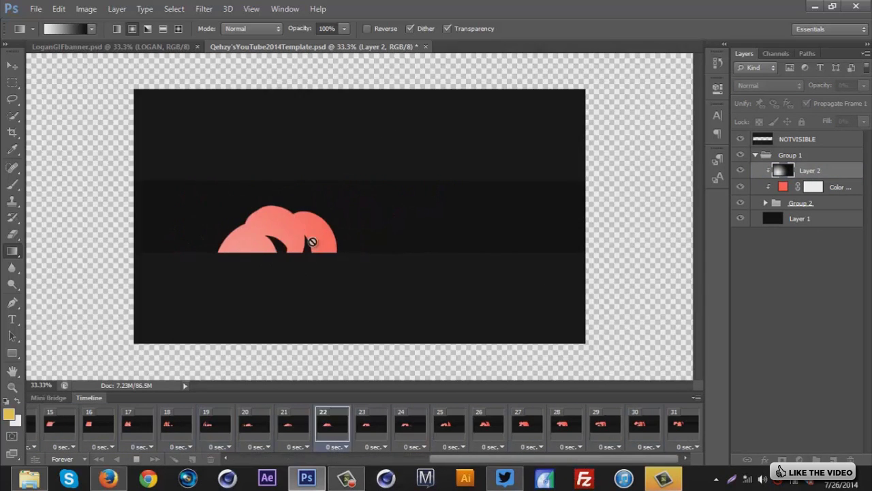
click(136, 459)
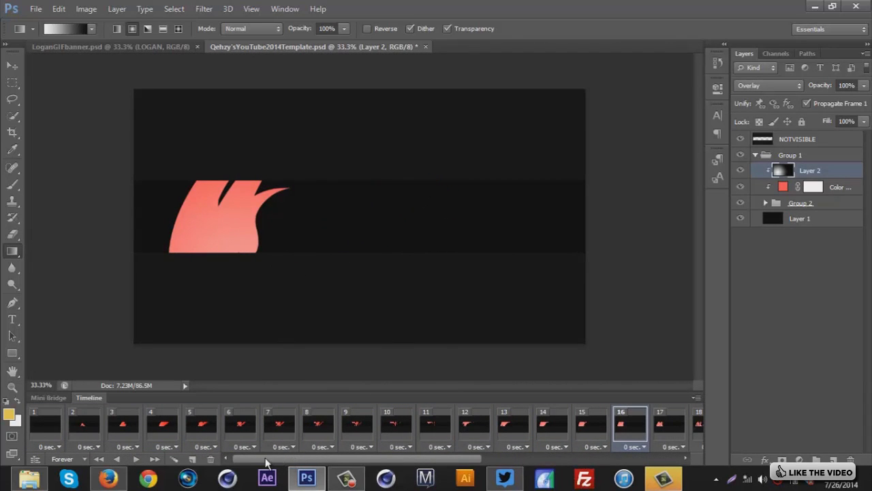
click(40, 423)
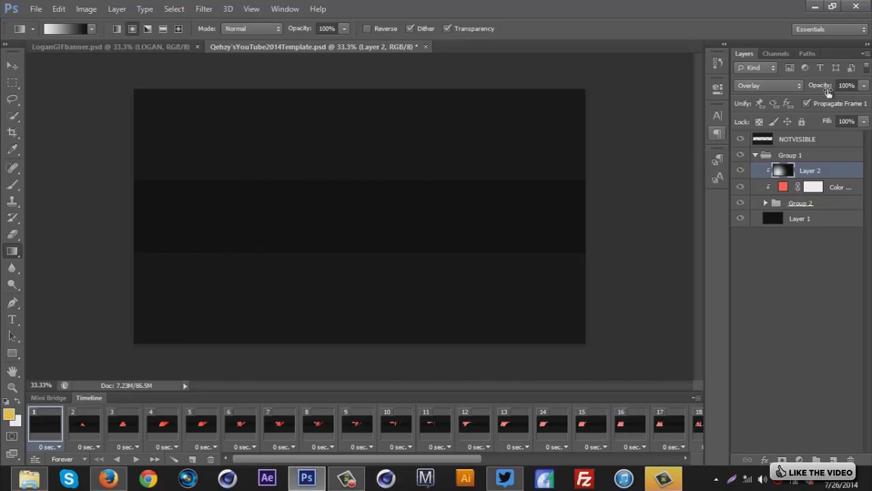
Lower the gradient layer's opacity to 38% and play the animation to check it, ending on frame 1
drag(828, 92, 787, 99)
click(385, 303)
click(137, 459)
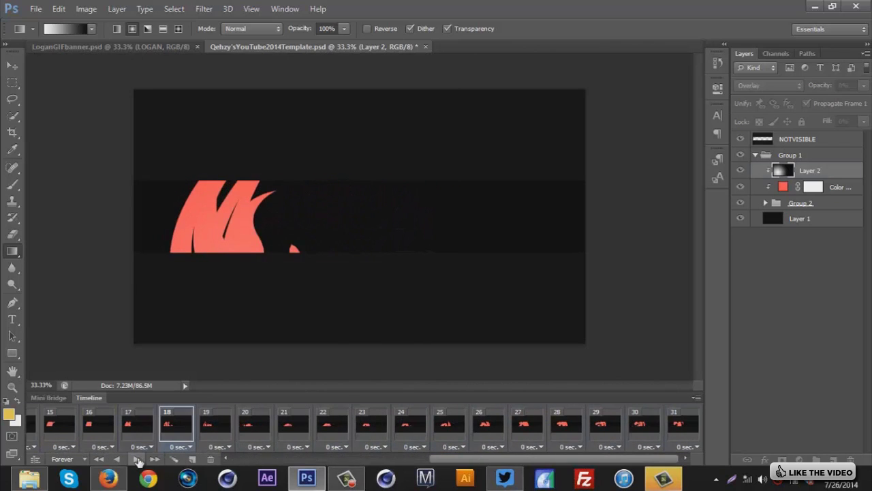
click(137, 461)
click(442, 461)
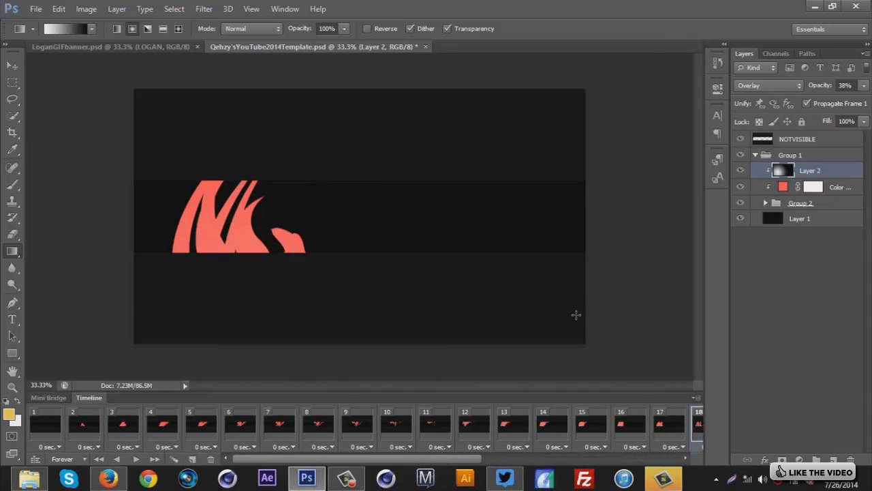
click(45, 424)
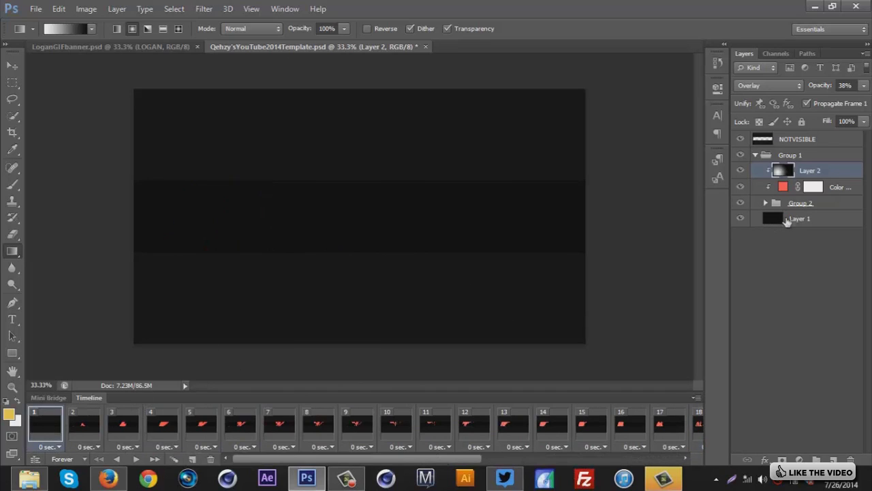
Add the text "TUTOIRUAL" in yellow 150 pt Gotham Bold at the banner's center, directly above Layer 1 and below Group 2
click(787, 219)
click(12, 318)
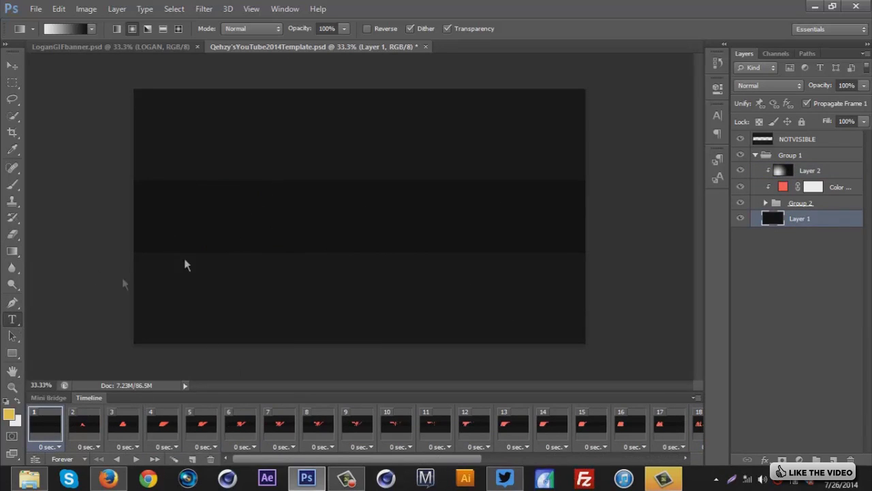
click(356, 225)
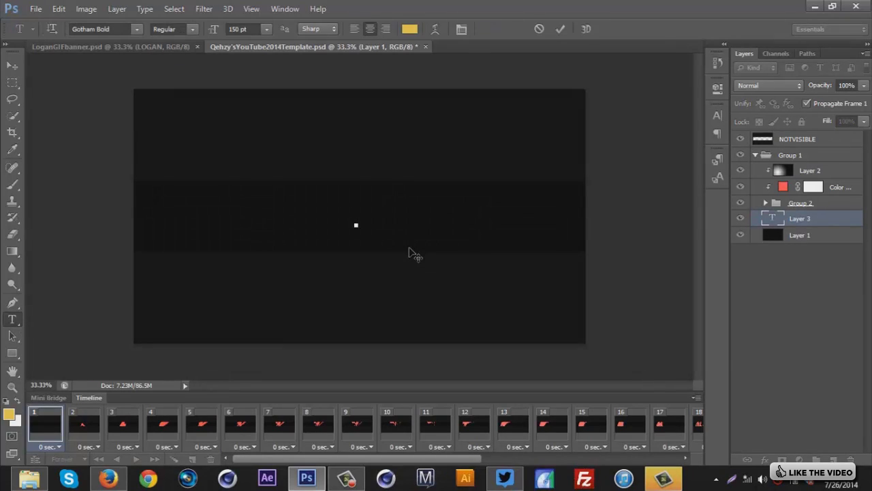
text(TUTOIRUAL)
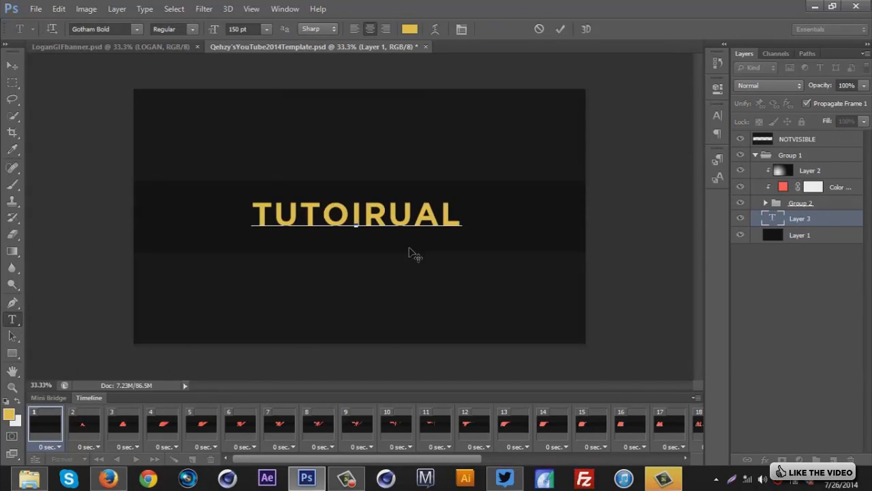
click(14, 67)
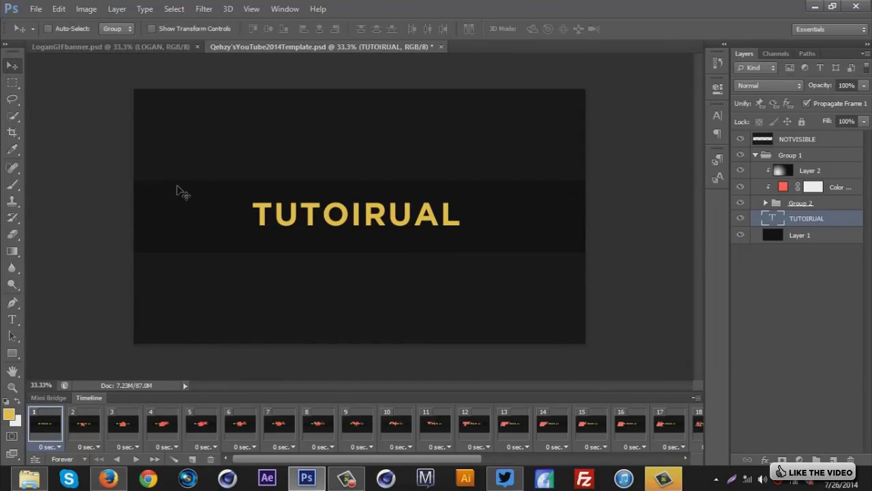
Scale the TUTOIRUAL text down around its center to about half its size
key(ctrl+t)
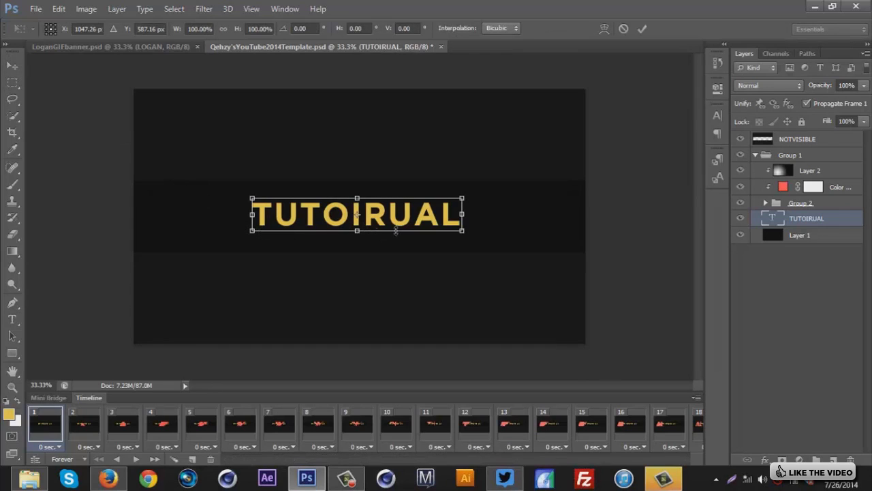
alt+drag(464, 234, 416, 225)
key(Return)
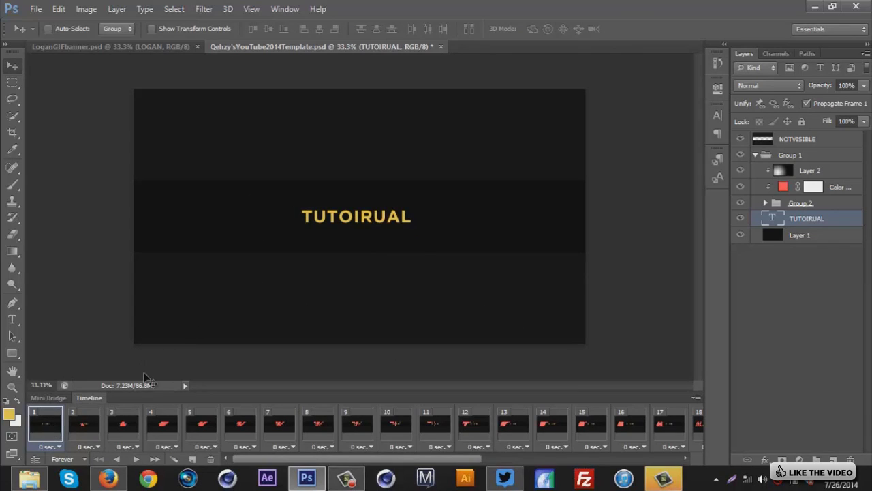
click(807, 104)
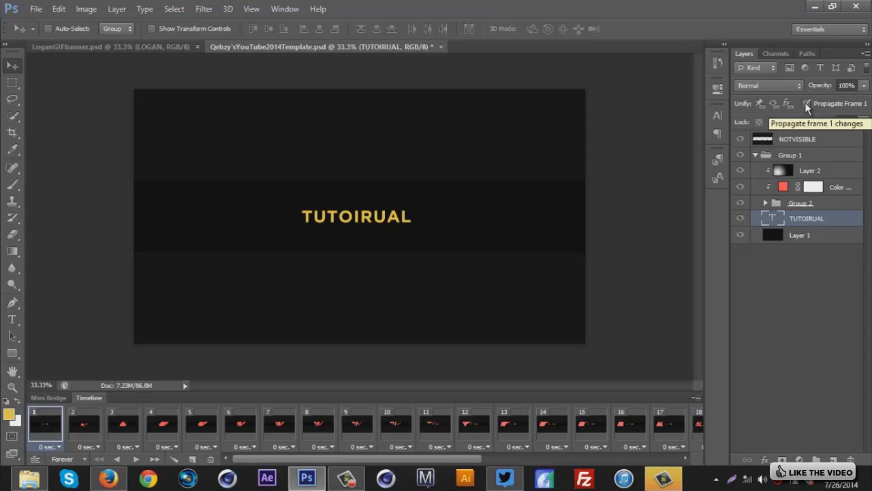
click(806, 104)
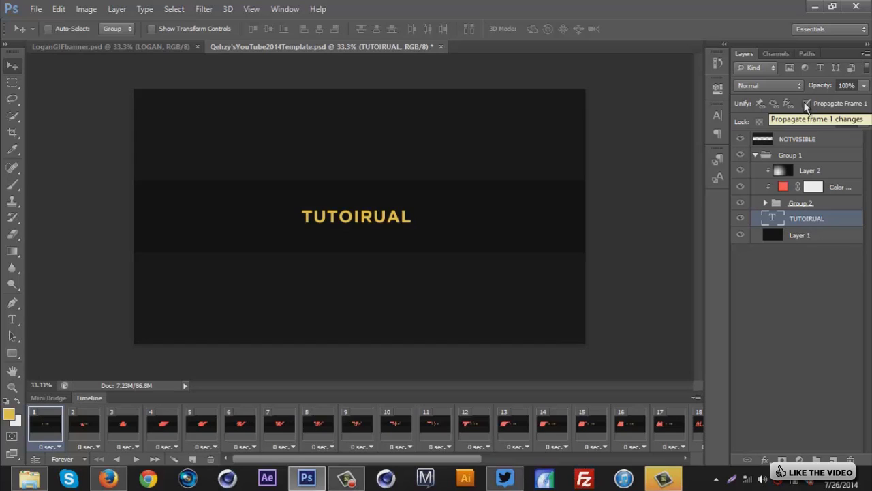
Turn off Propagate Frame 1 for the TUTOIRUAL layer and set its opacity to 0% in frame 1
click(806, 103)
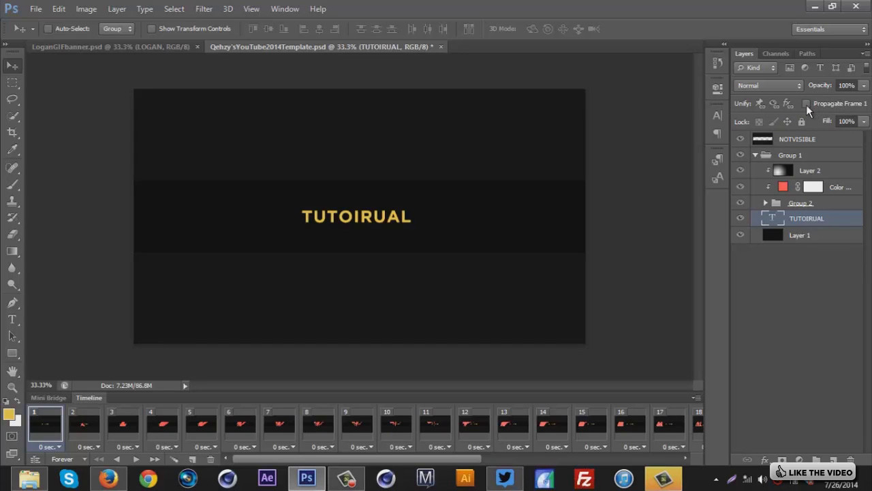
drag(825, 85, 475, 138)
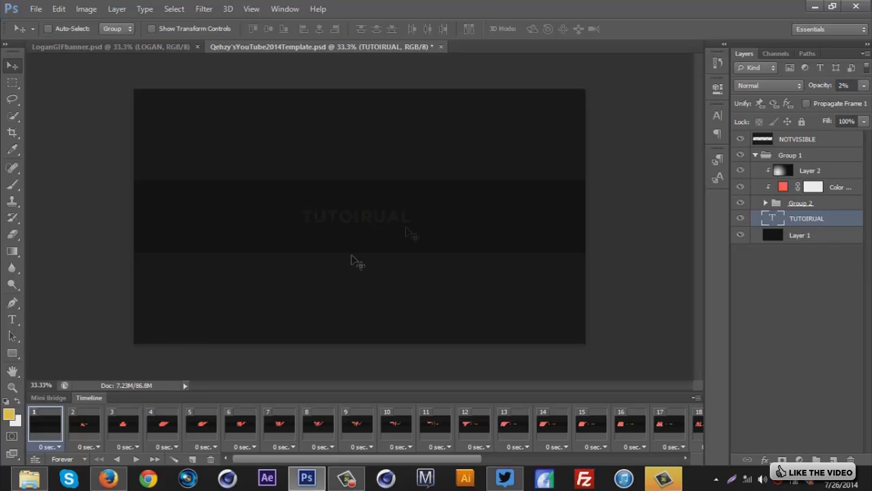
click(849, 86)
text(0)
key(Return)
Set the TUTOIRUAL layer's opacity to 0% in frames 2 through 4
click(75, 434)
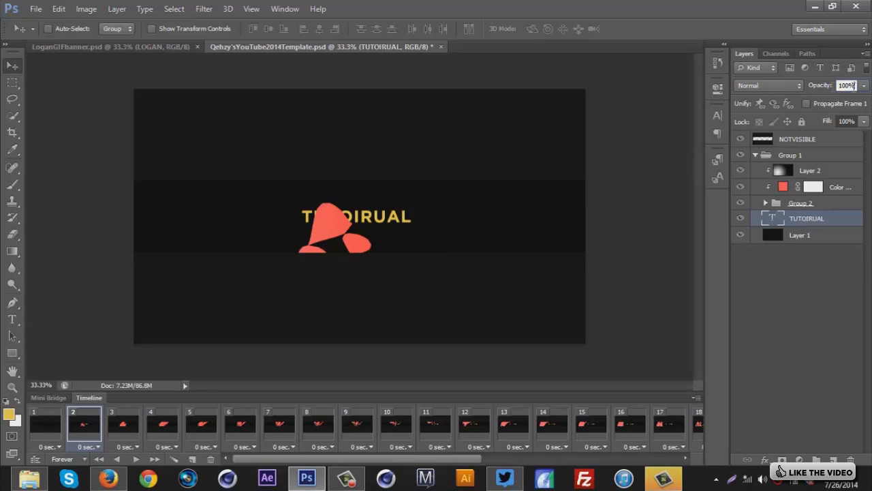
text(0)
key(Return)
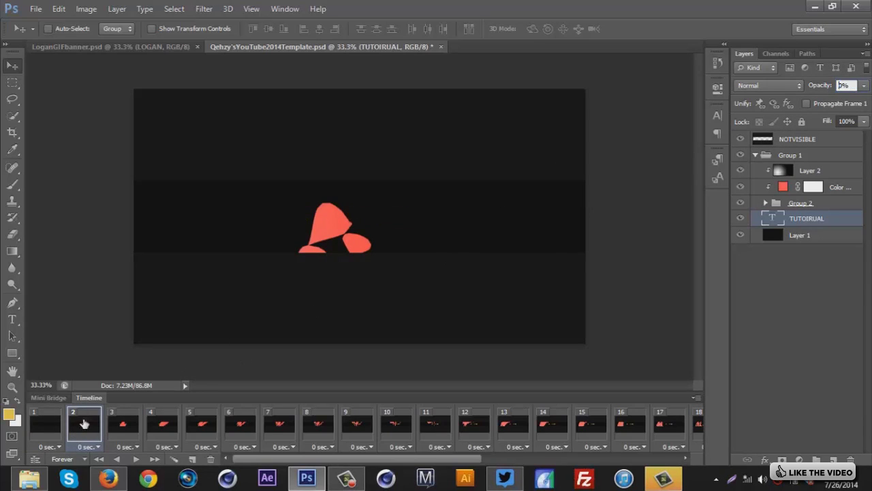
click(133, 426)
click(154, 426)
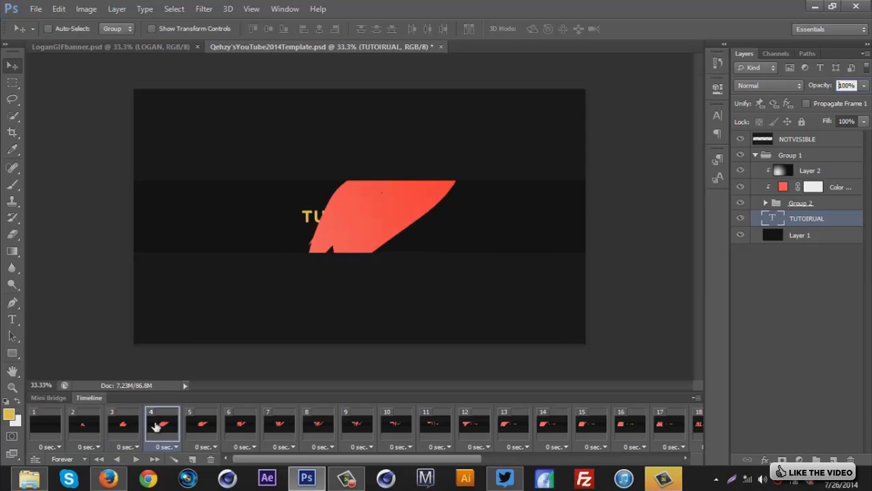
text(0)
key(Return)
click(126, 436)
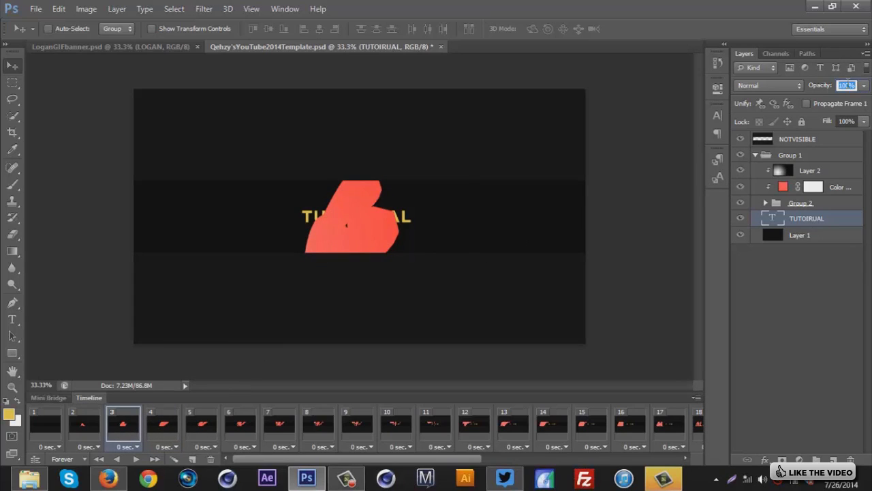
Fade in the TUTOIRUAL text across frames 5 to 7, with 20% opacity in frame 5 and 70% in frame 7
click(197, 421)
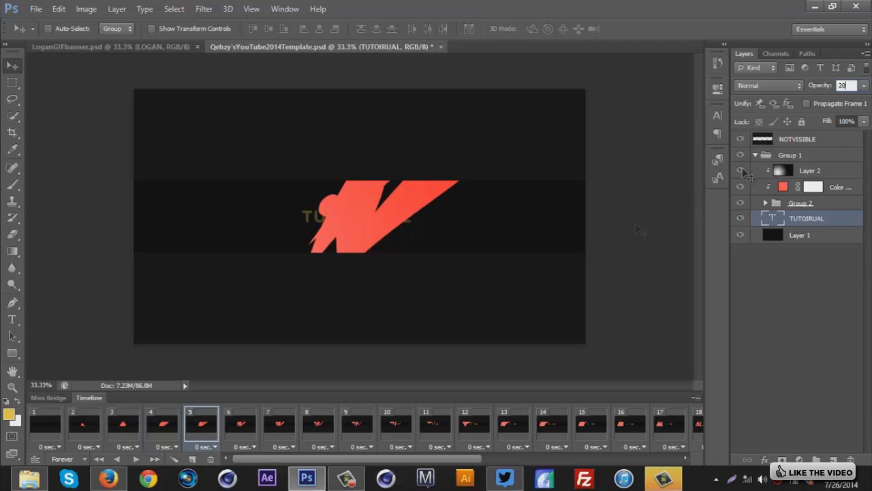
click(240, 424)
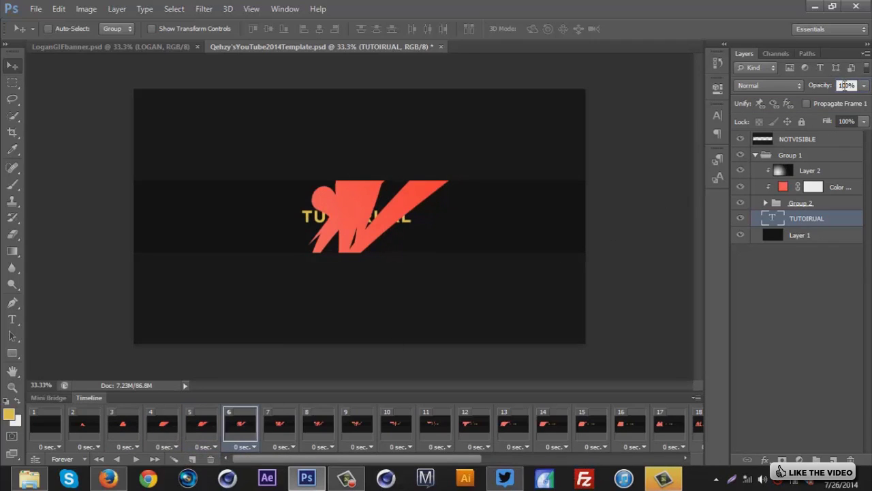
click(279, 424)
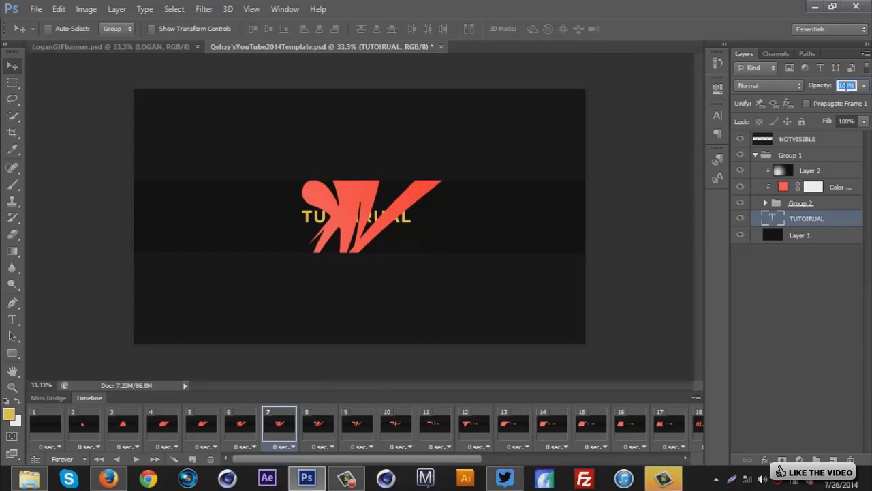
text(70)
click(327, 421)
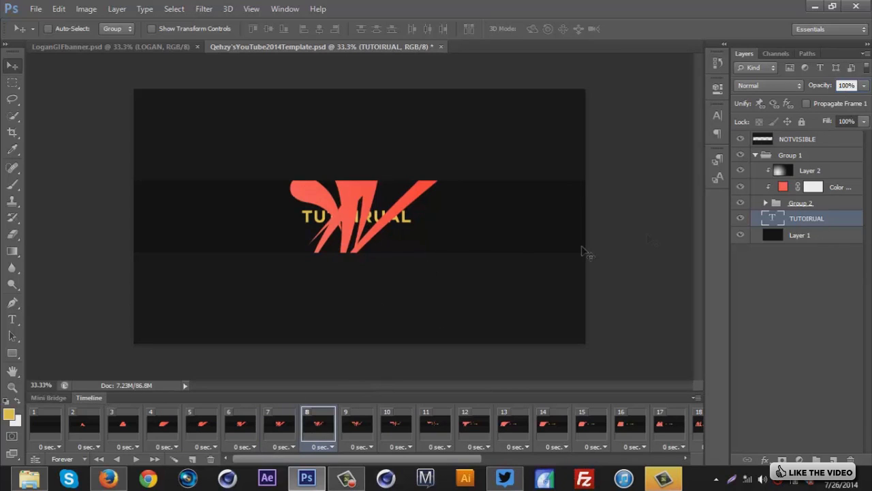
Play the animation from frame 1 to check the text's fade-in, and return to frame 1
click(43, 423)
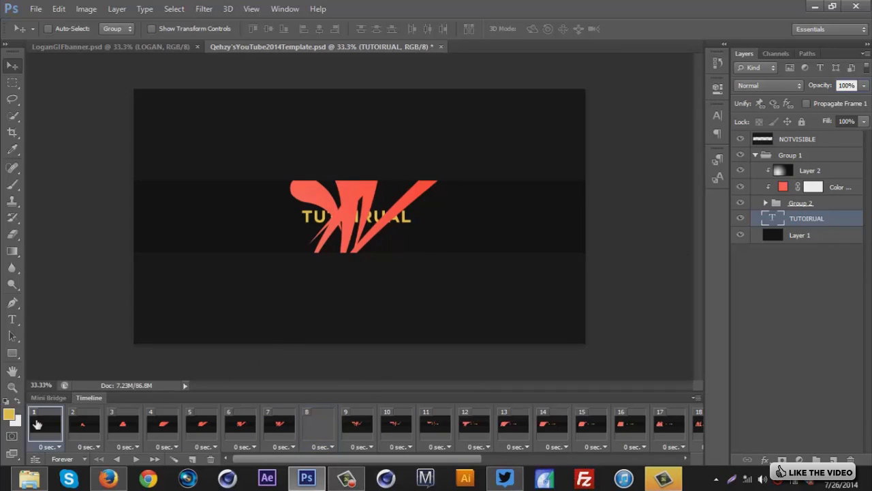
click(137, 459)
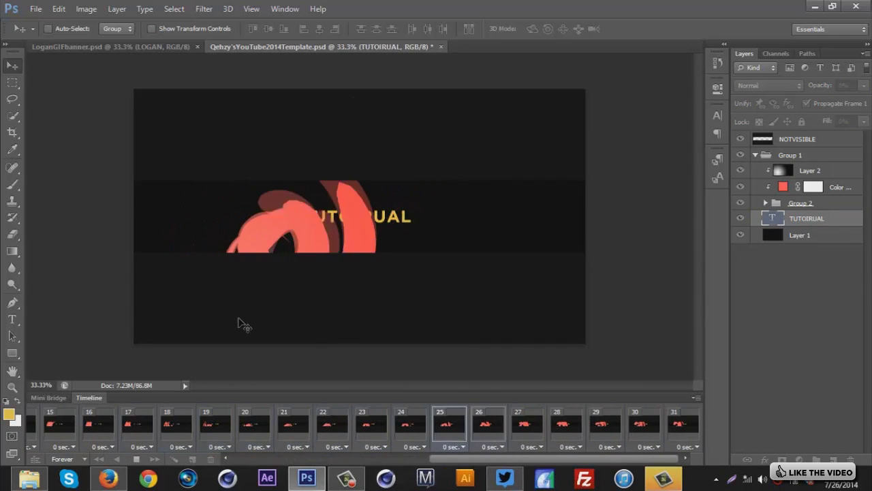
key(space)
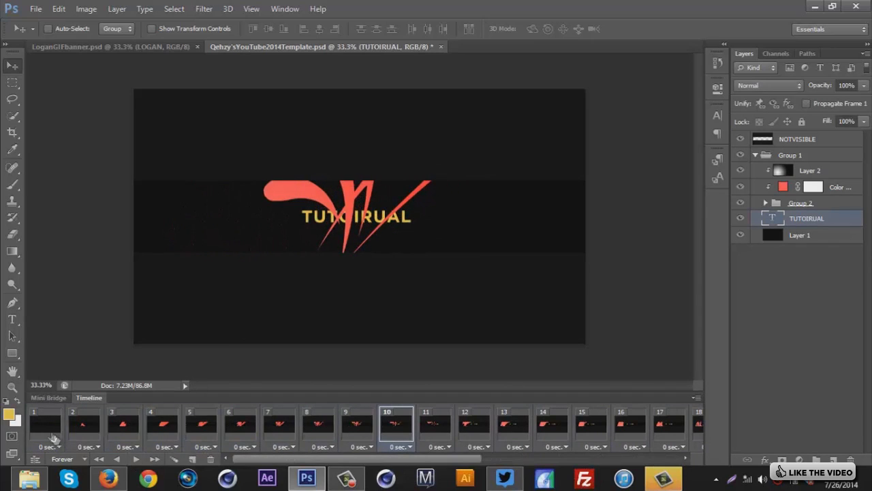
click(48, 428)
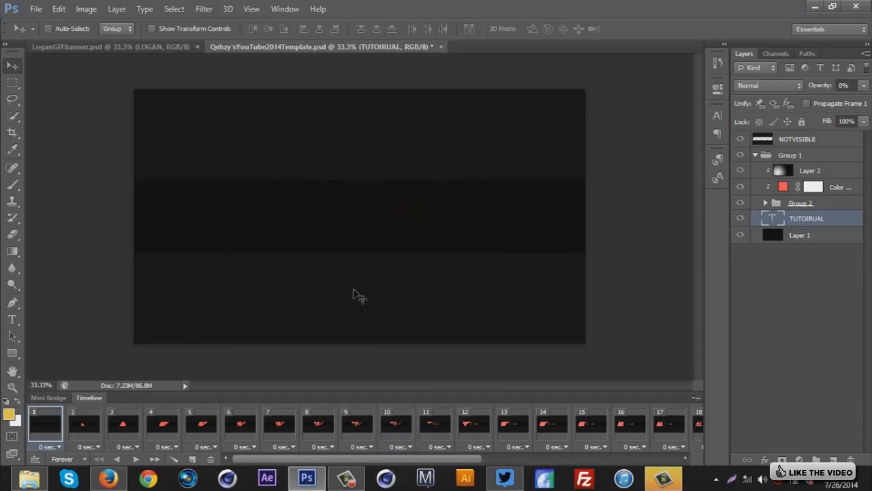
Switch to LoganGIFbanner.psd and play its animation to examine how the LOGAN text is animated
click(111, 47)
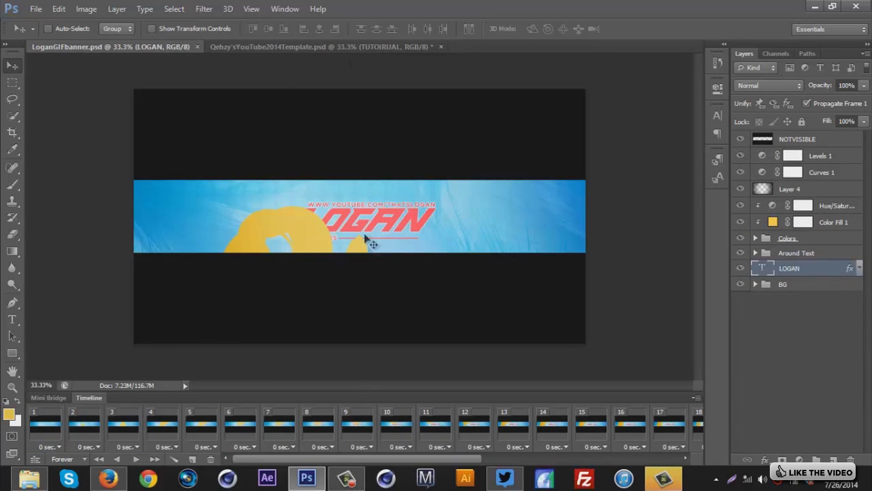
click(136, 458)
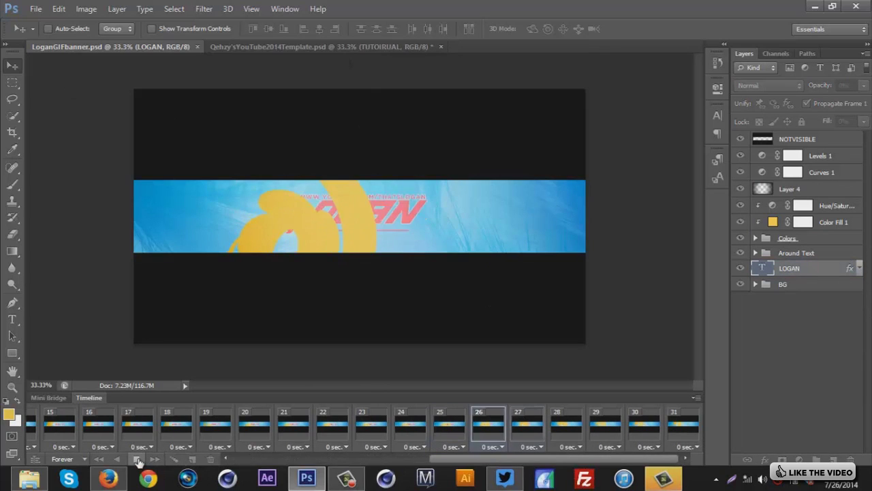